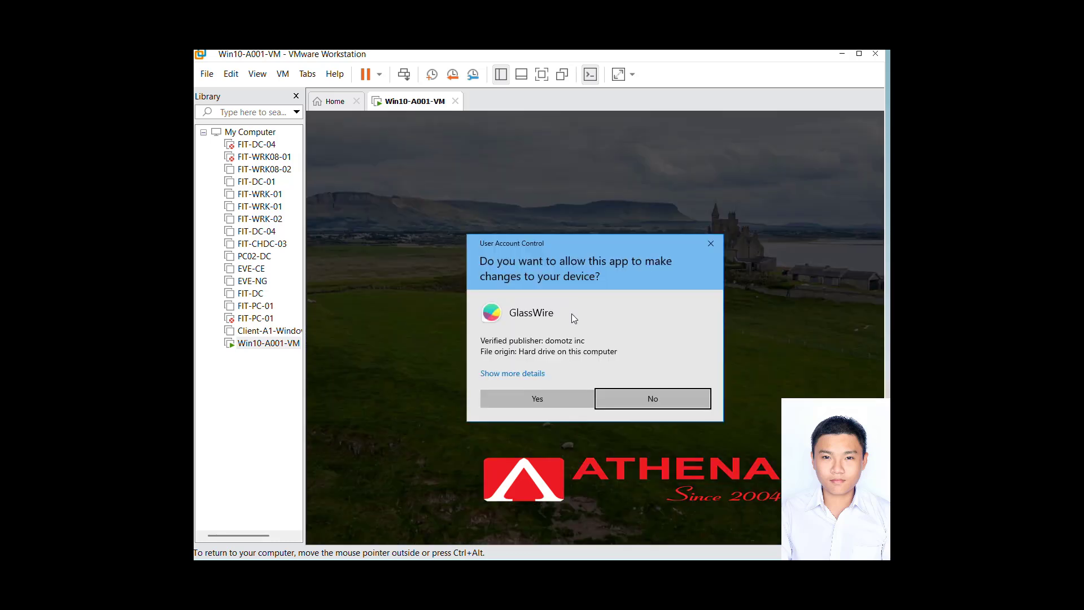
Allow the GlassWire installer to make changes to the device and accept its license agreement.
click(545, 399)
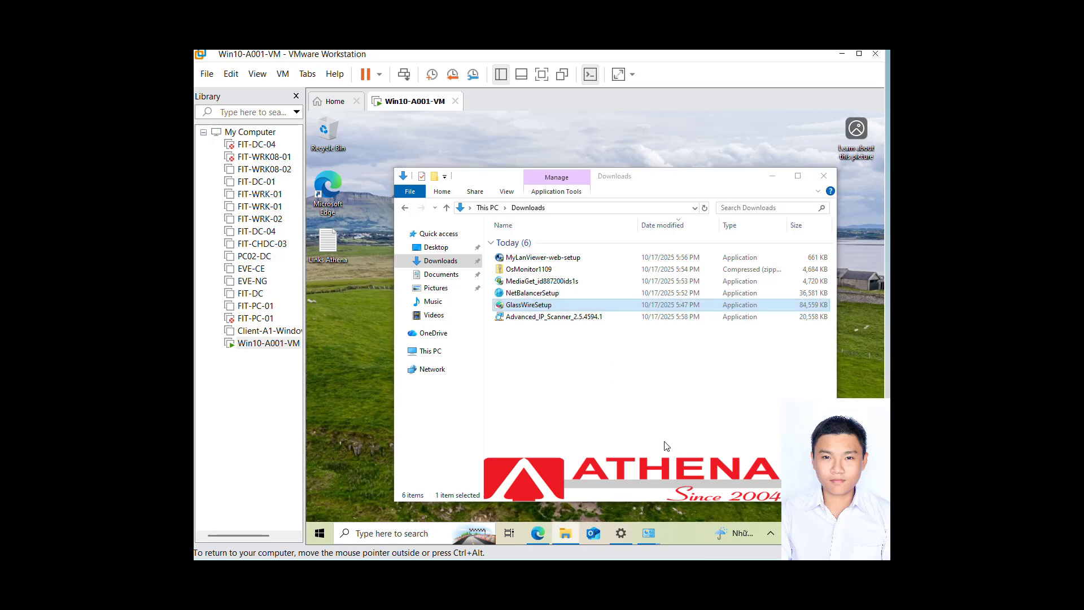
click(658, 412)
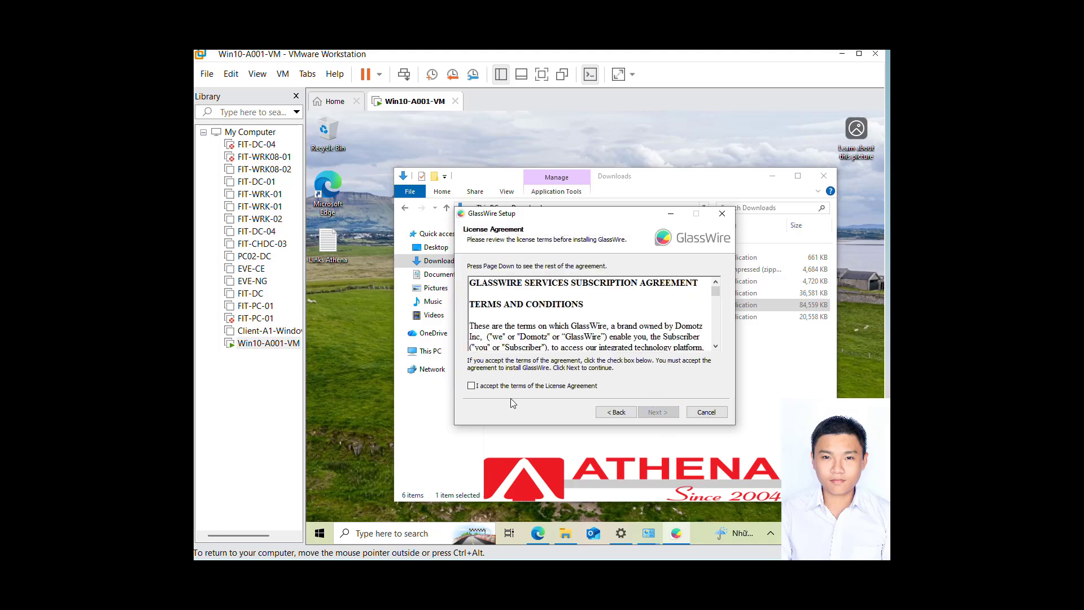
drag(715, 292, 715, 342)
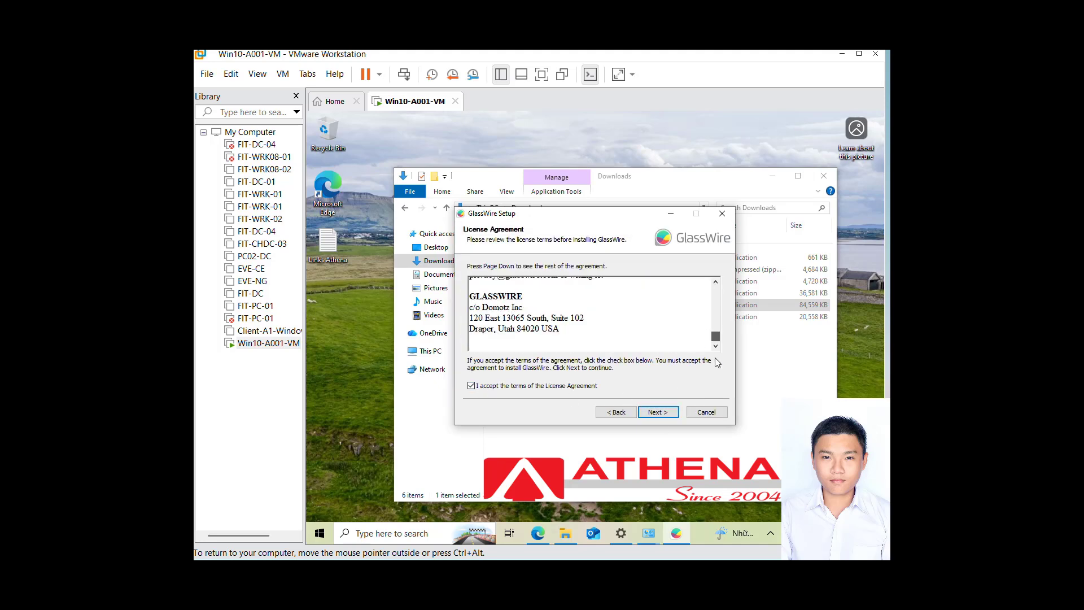
click(663, 412)
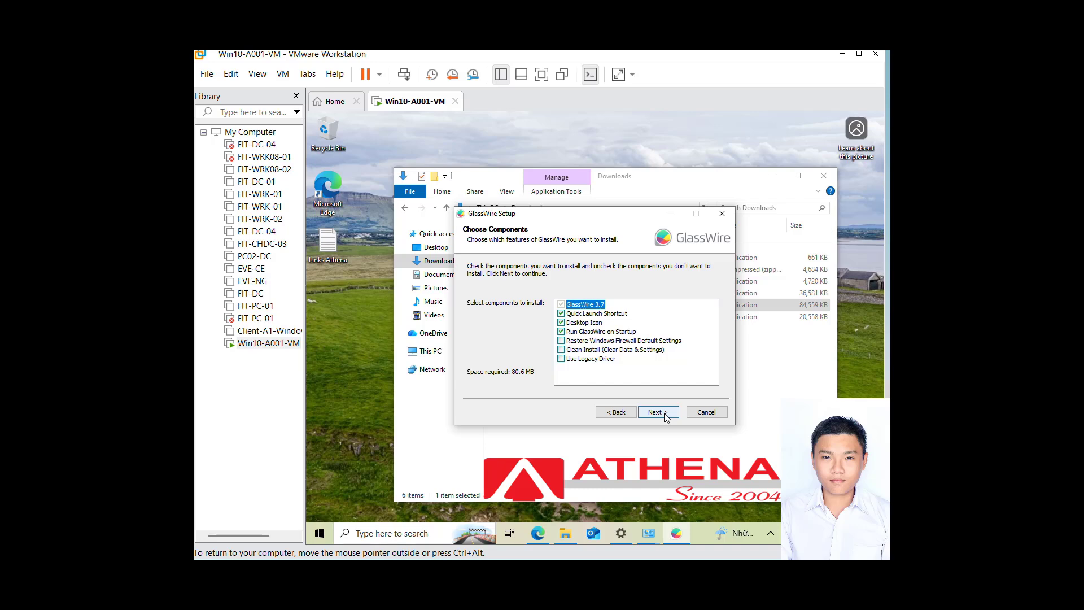
Install GlassWire with the default components and location, and launch it to its Traffic Monitor view.
click(664, 413)
click(664, 412)
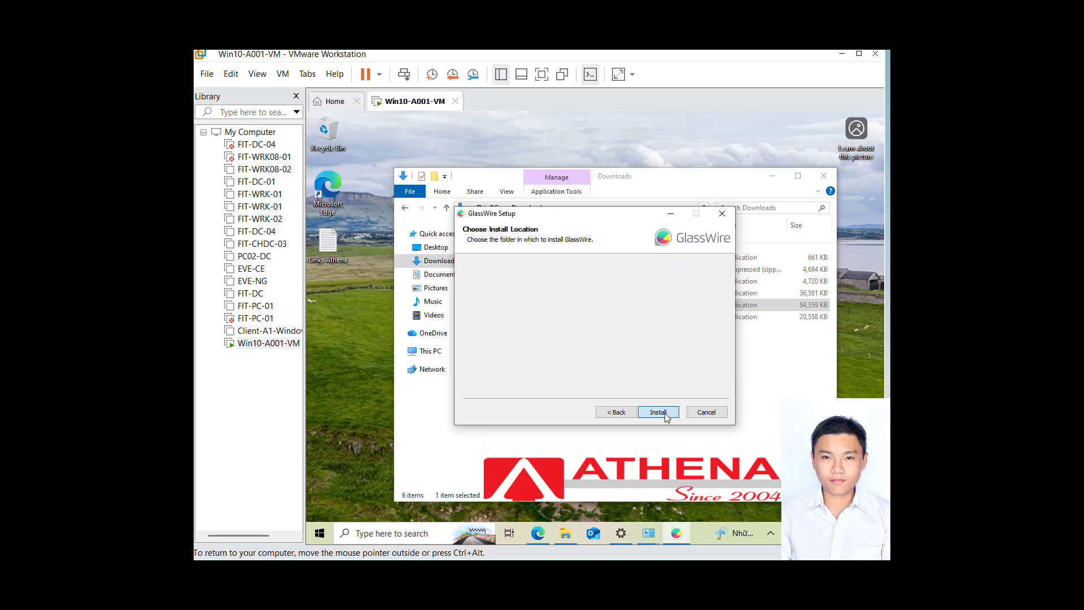
click(665, 412)
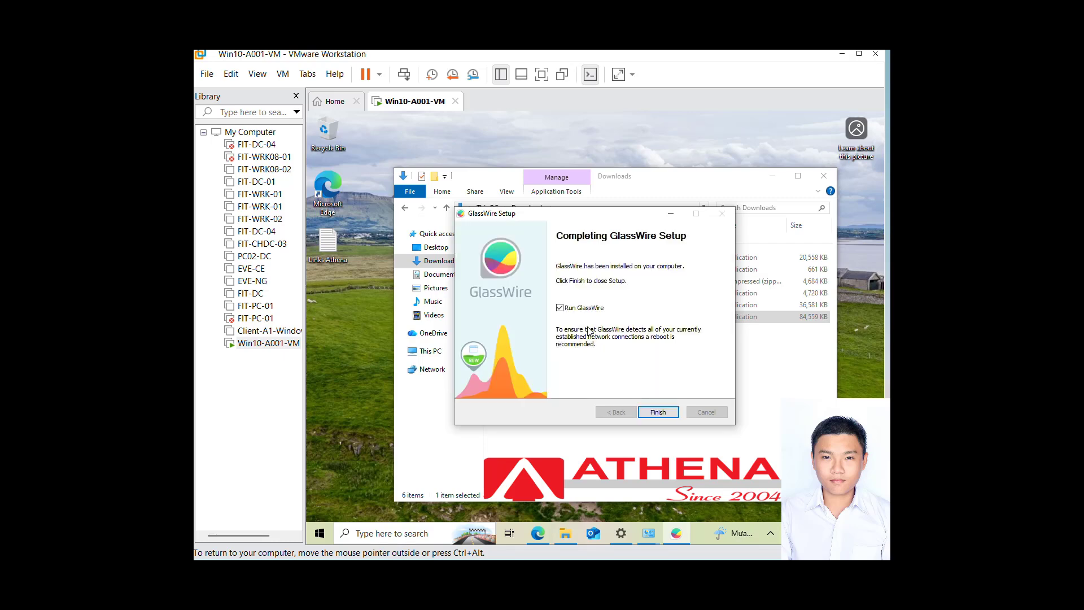
click(658, 413)
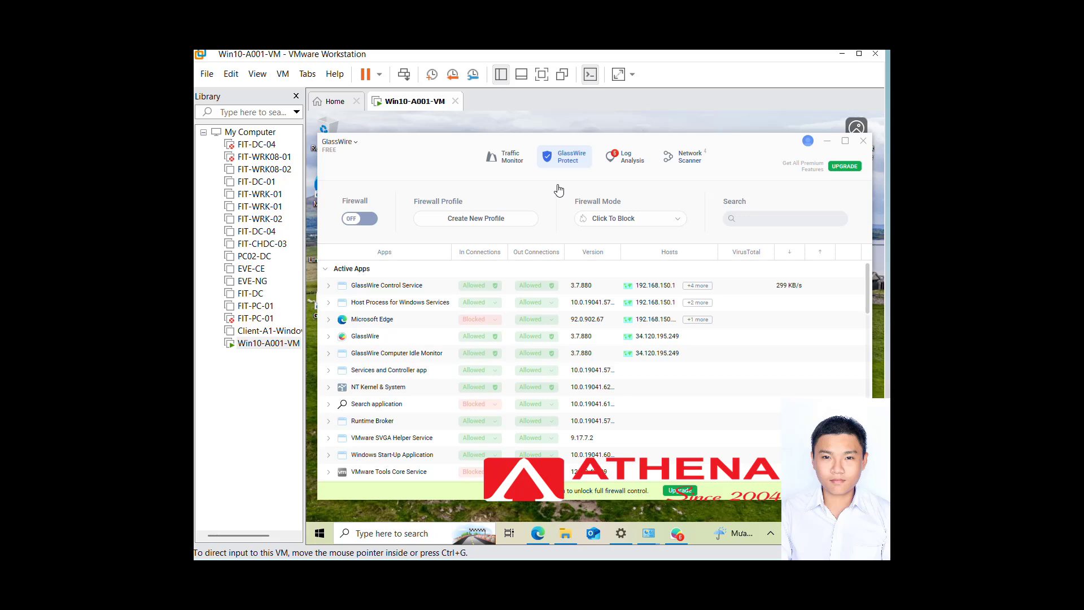
click(504, 161)
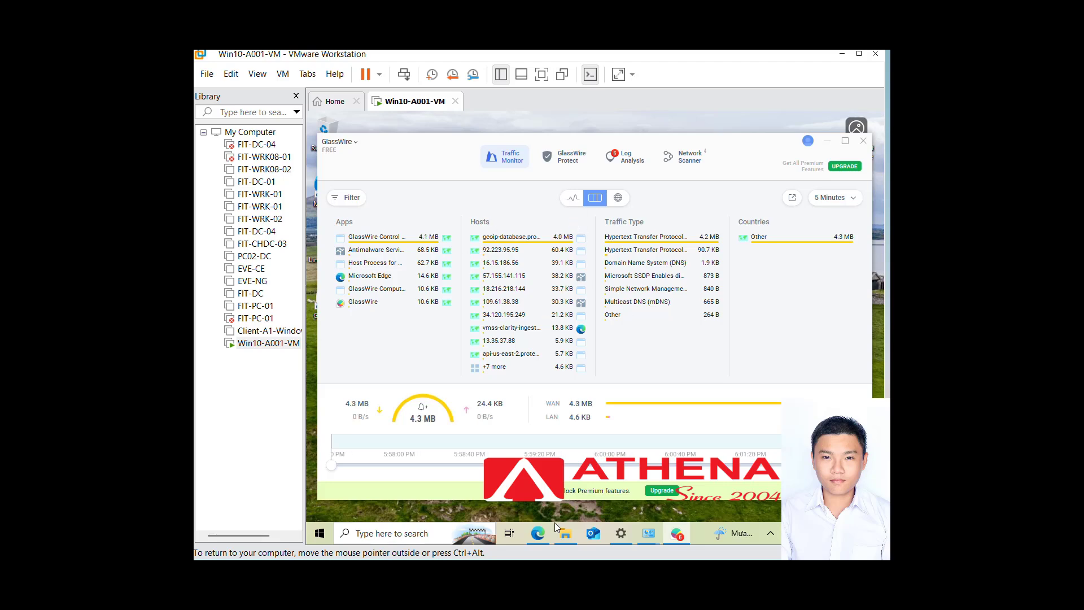
Switch to Microsoft Edge, open a new tab and close the firewall download and Advanced IP Scanner tabs.
click(538, 533)
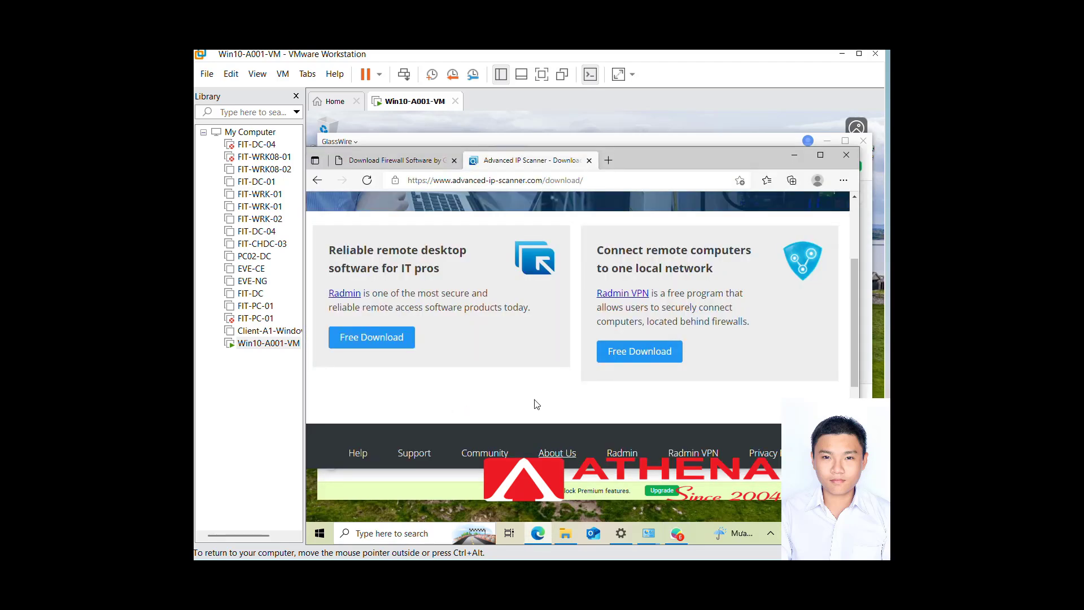
click(607, 162)
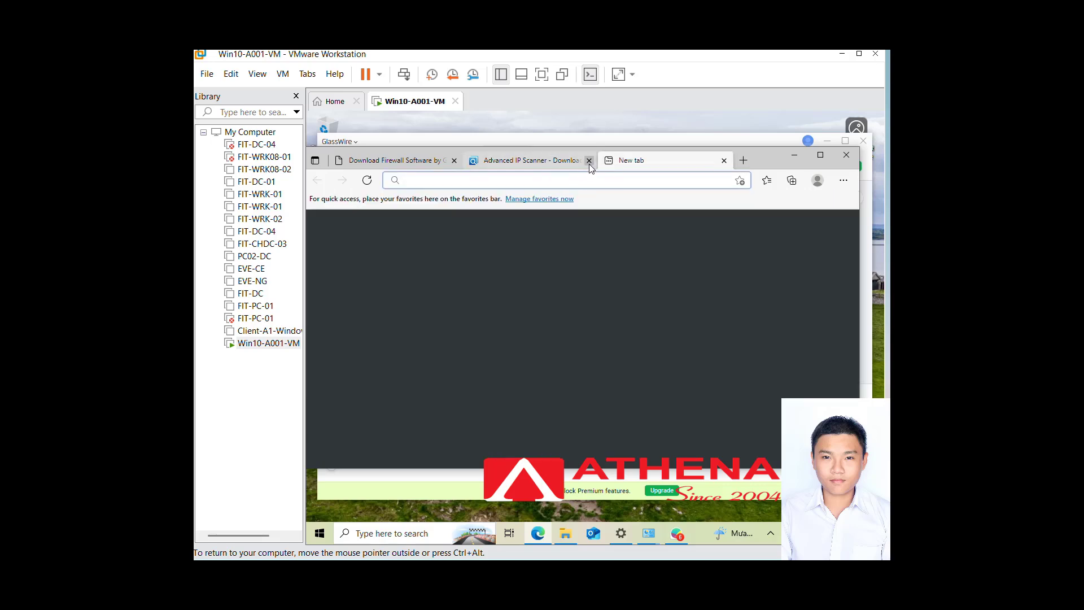
click(589, 162)
click(455, 161)
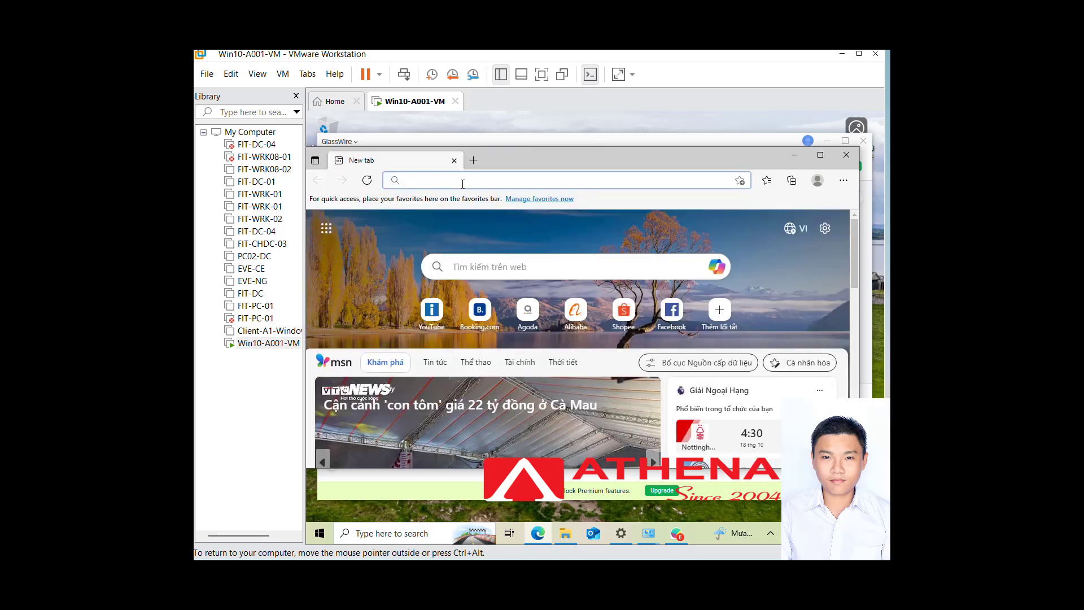
Load the website athena.edu.vn and shift the browser window slightly.
text(Athena)
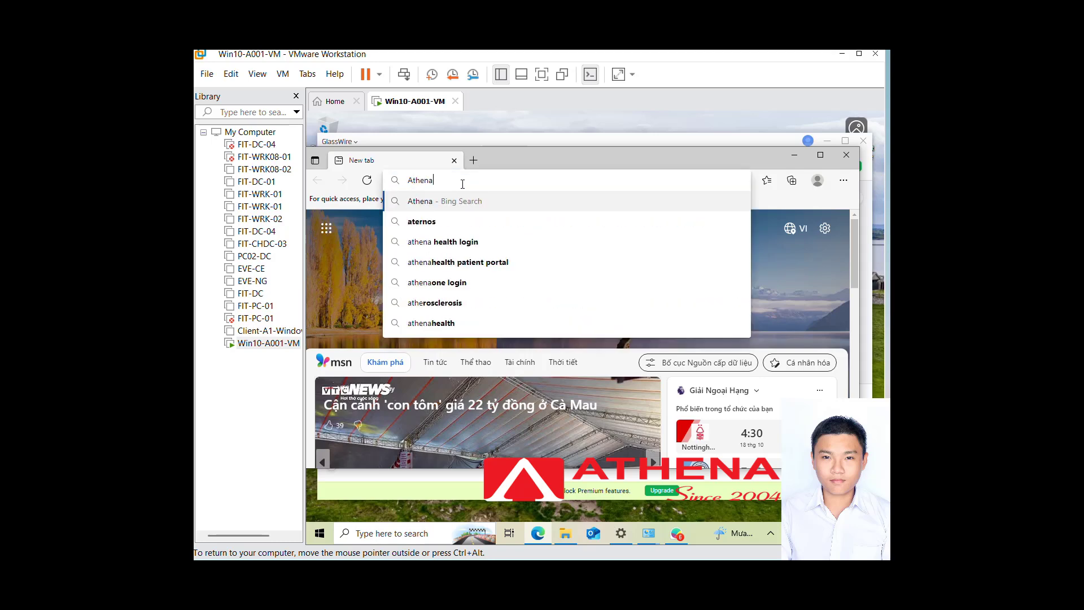
text(.)
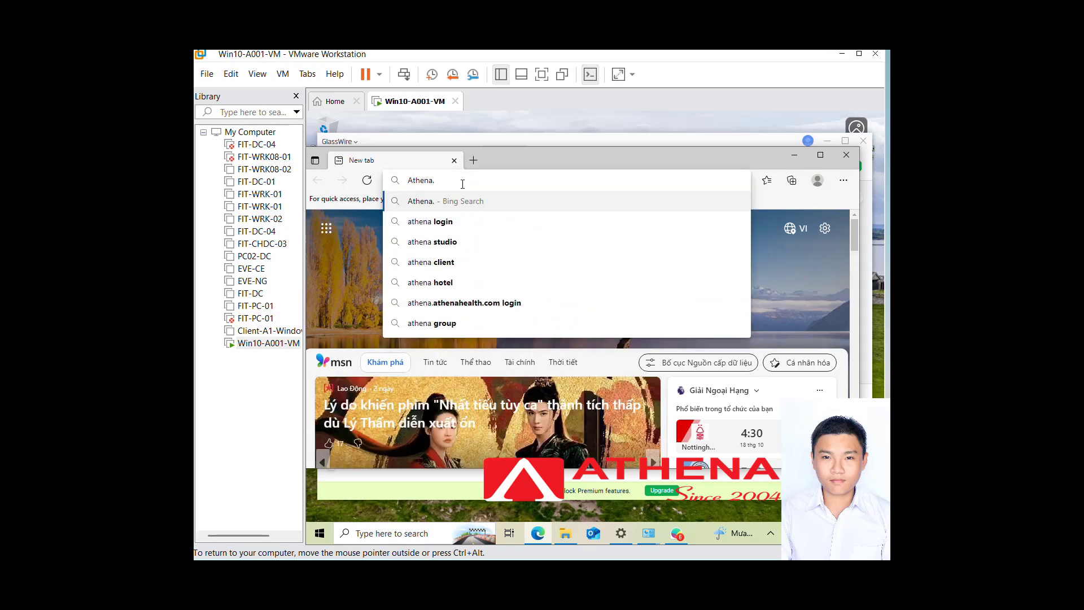
text(edu.vn)
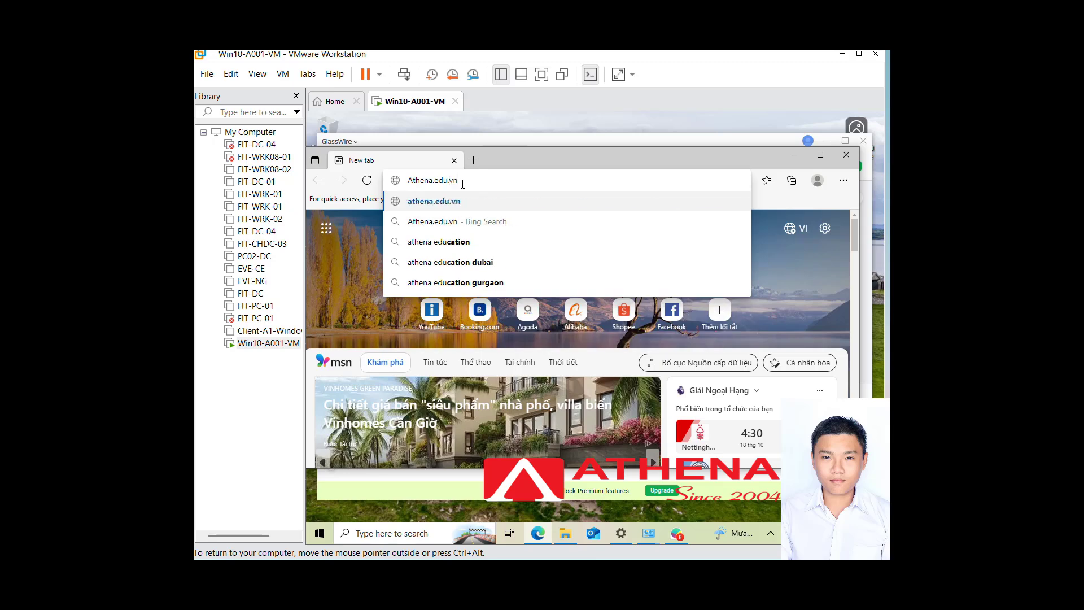
key(Return)
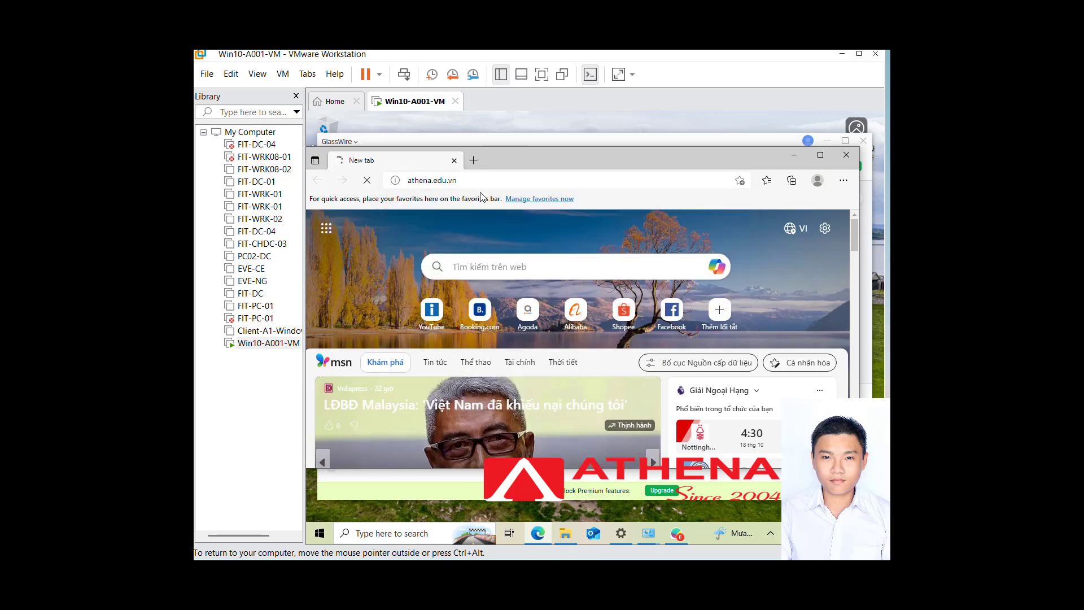
drag(497, 159, 515, 152)
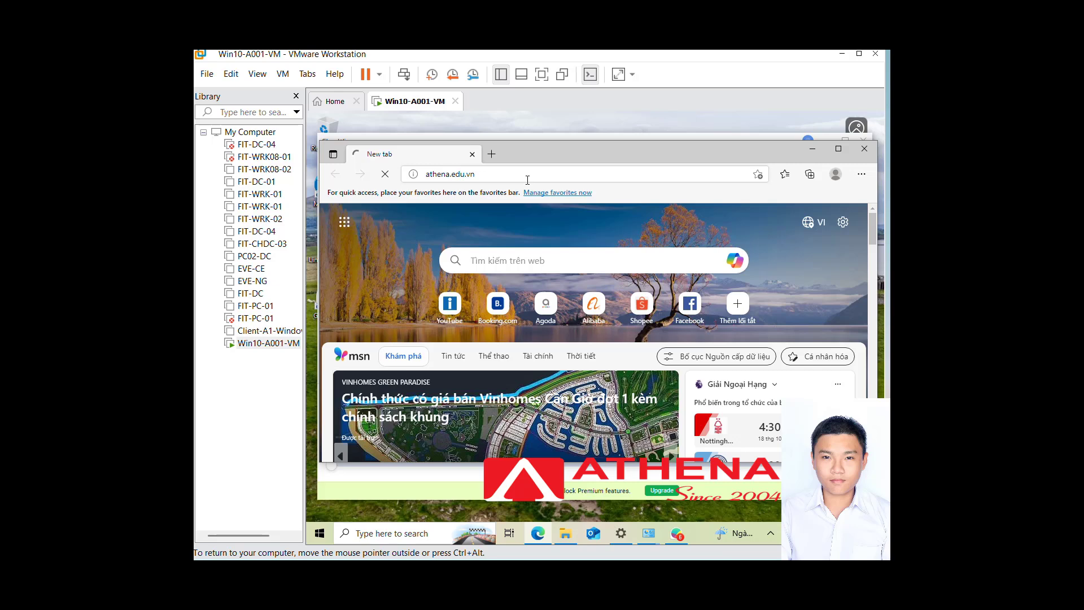
click(527, 180)
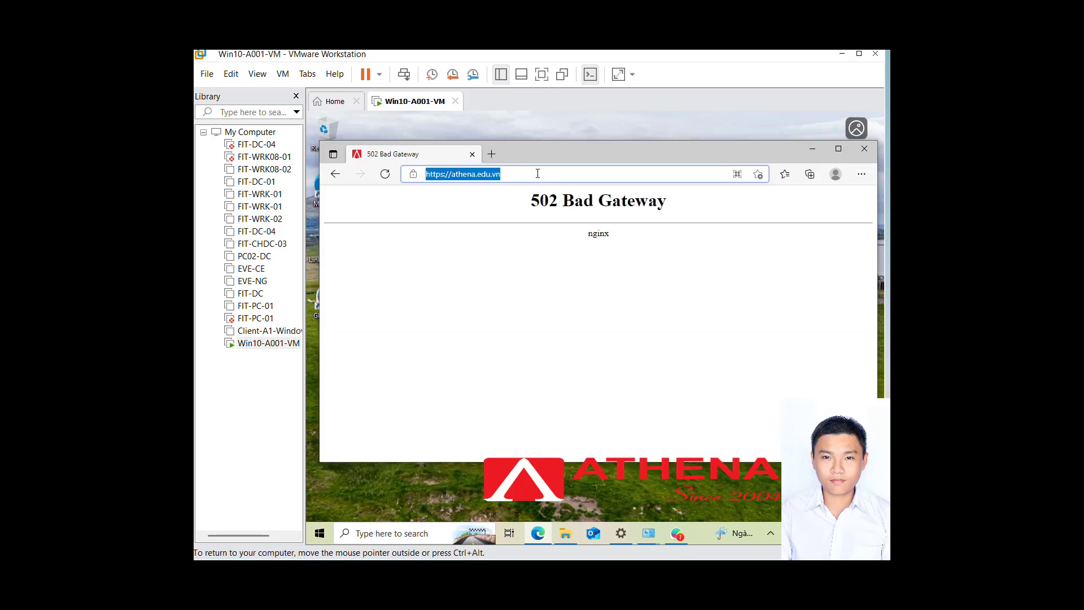
text(https://lms.athena.edu.vn)
key(Return)
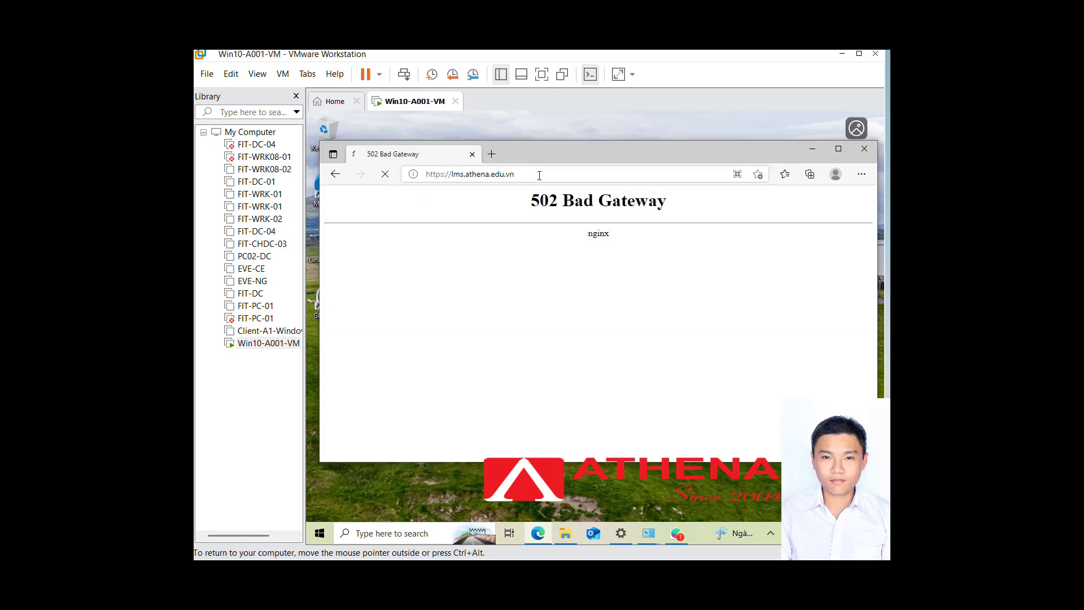
scroll(565, 237, down, 3)
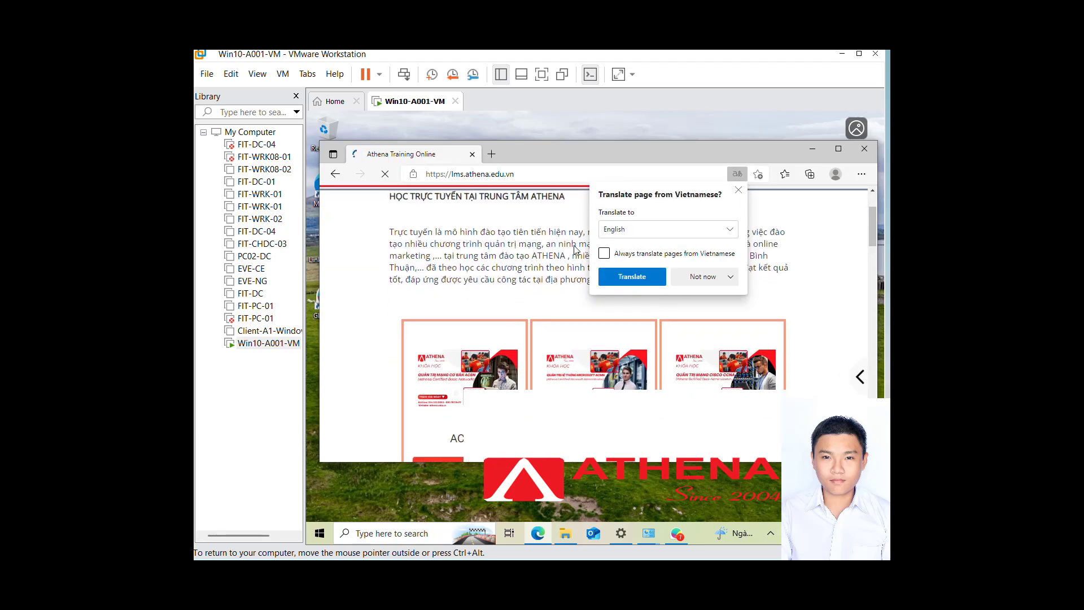
scroll(568, 244, down, 2)
click(739, 190)
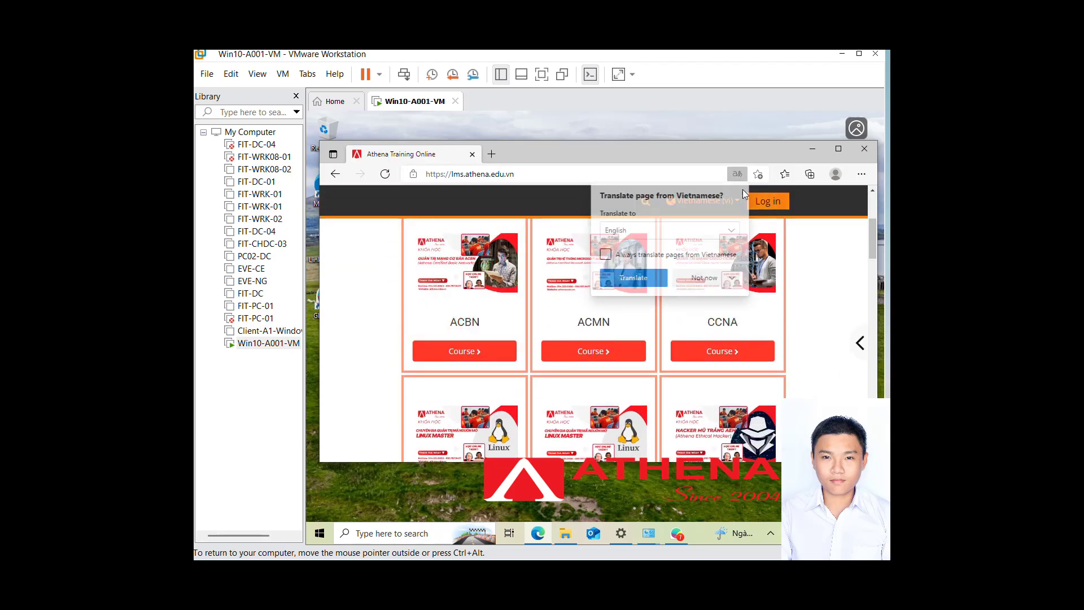
Switch to GlassWire and inspect the traffic details of the host lms.athena.edu.vn.
click(678, 534)
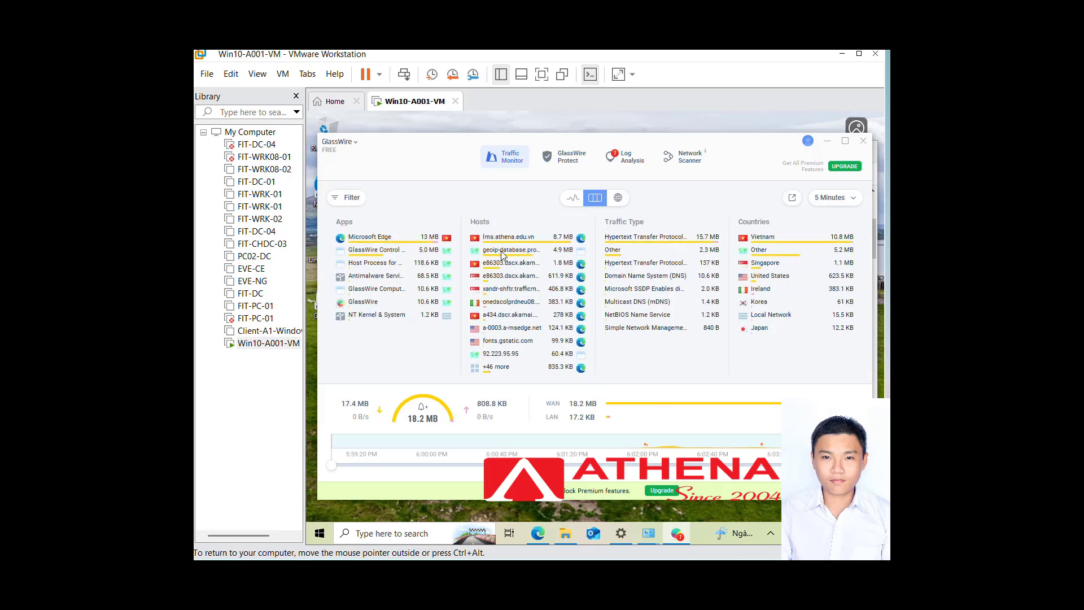
click(511, 239)
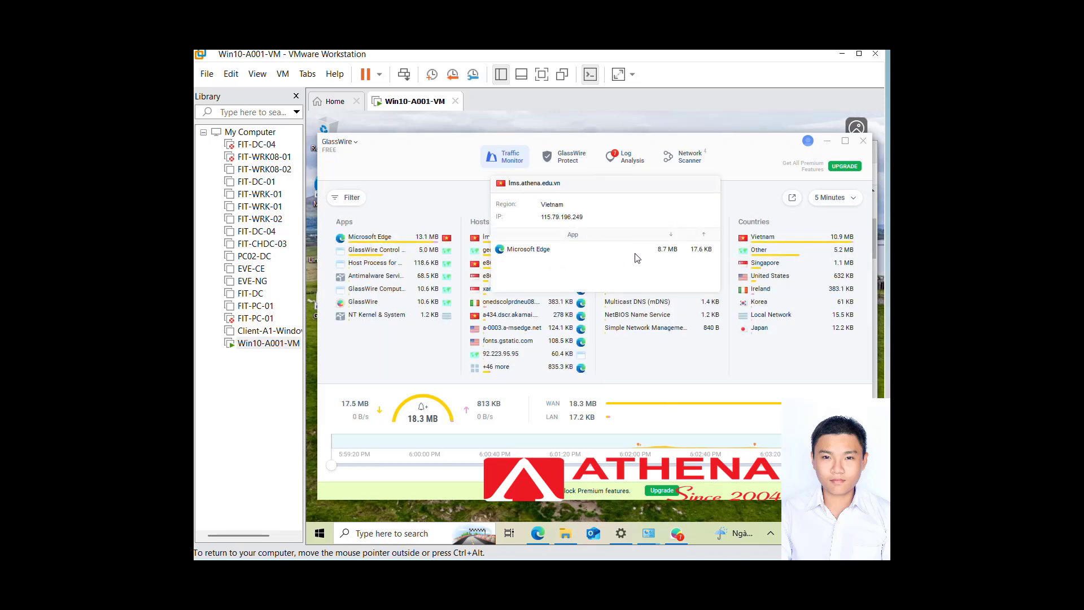
click(421, 199)
Examine the traffic graph, its time range options and the map view, and return to the usage list.
click(571, 199)
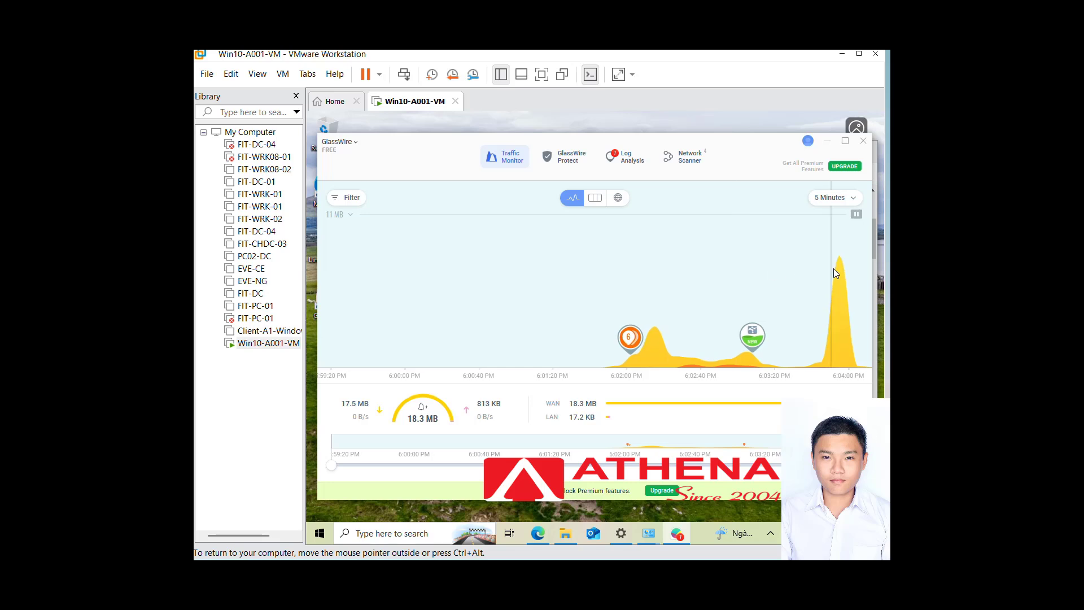
click(840, 201)
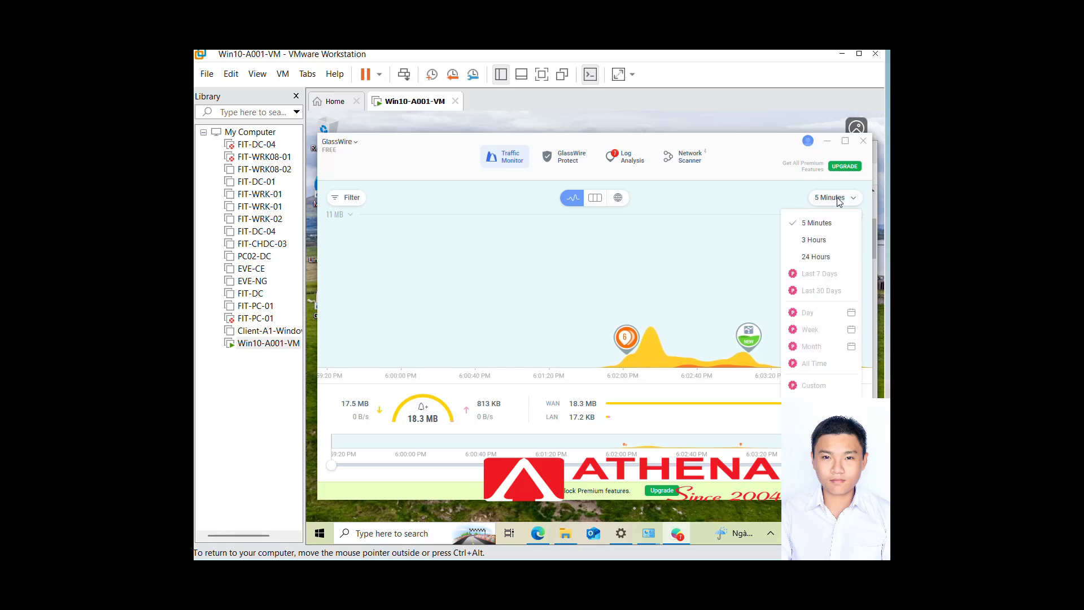
click(613, 200)
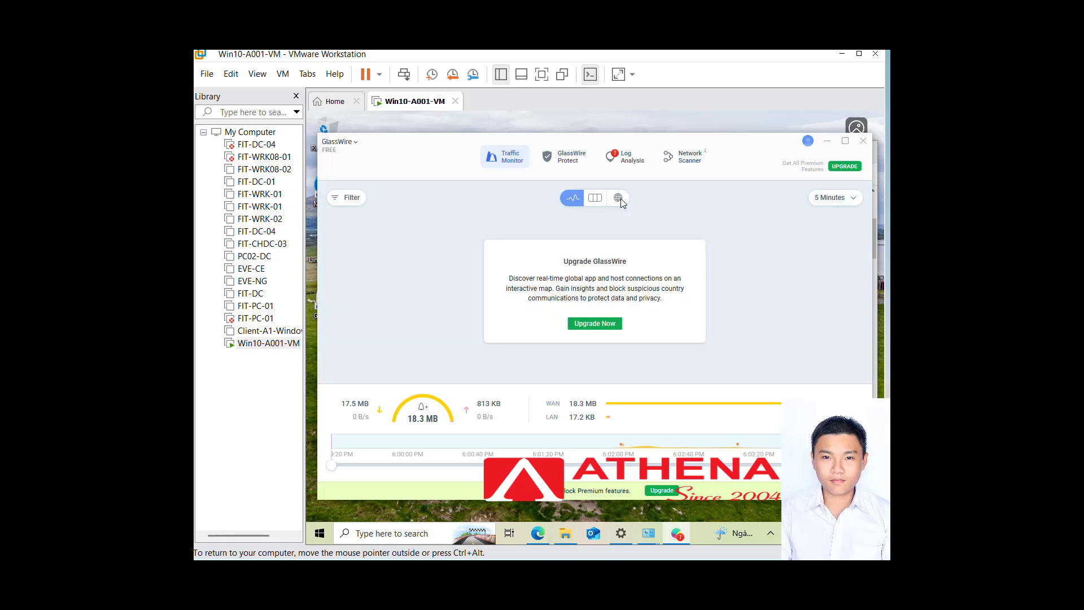
click(598, 199)
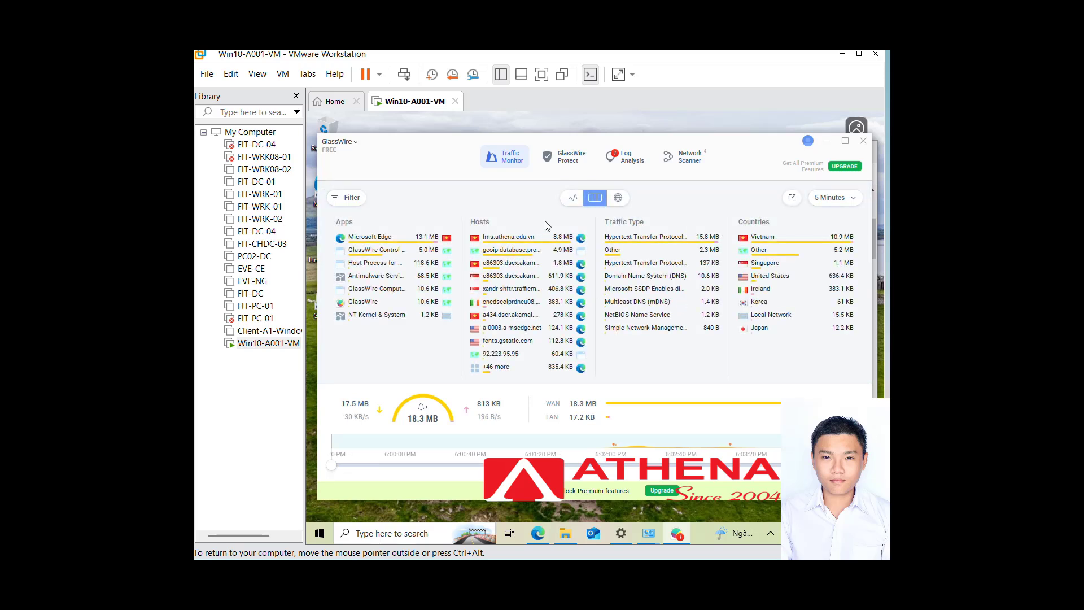
Review the network activity entries in GlassWire's Log Analysis.
click(617, 160)
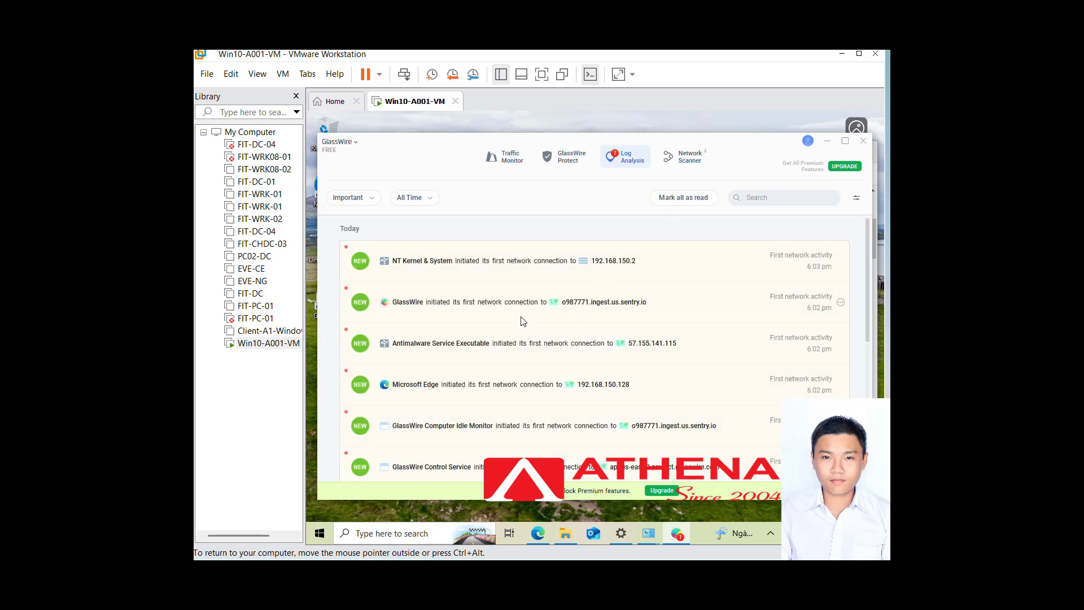
scroll(491, 273, down, 4)
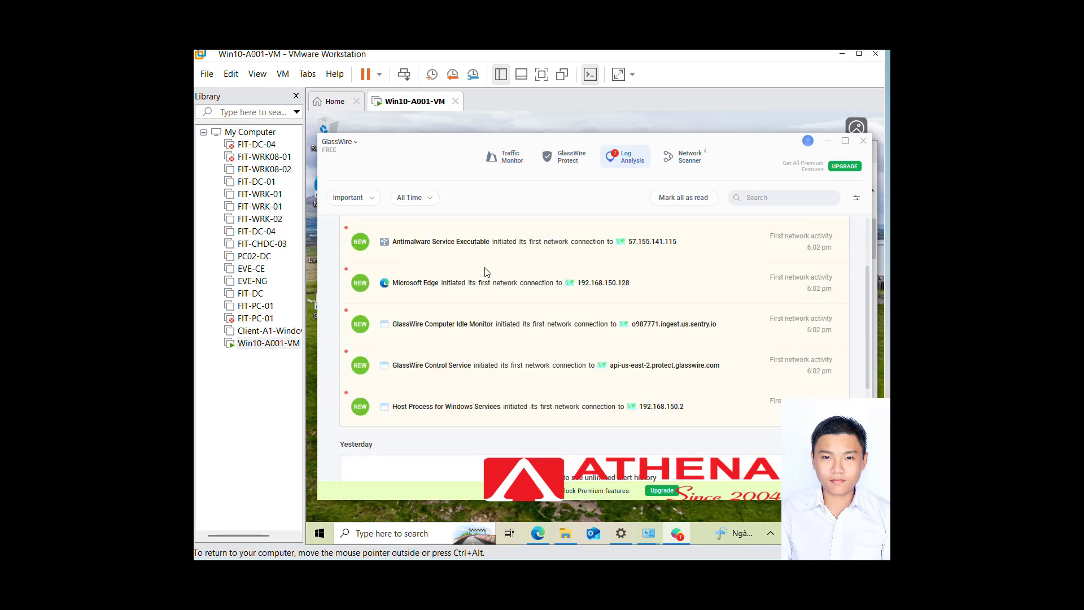
scroll(546, 266, up, 5)
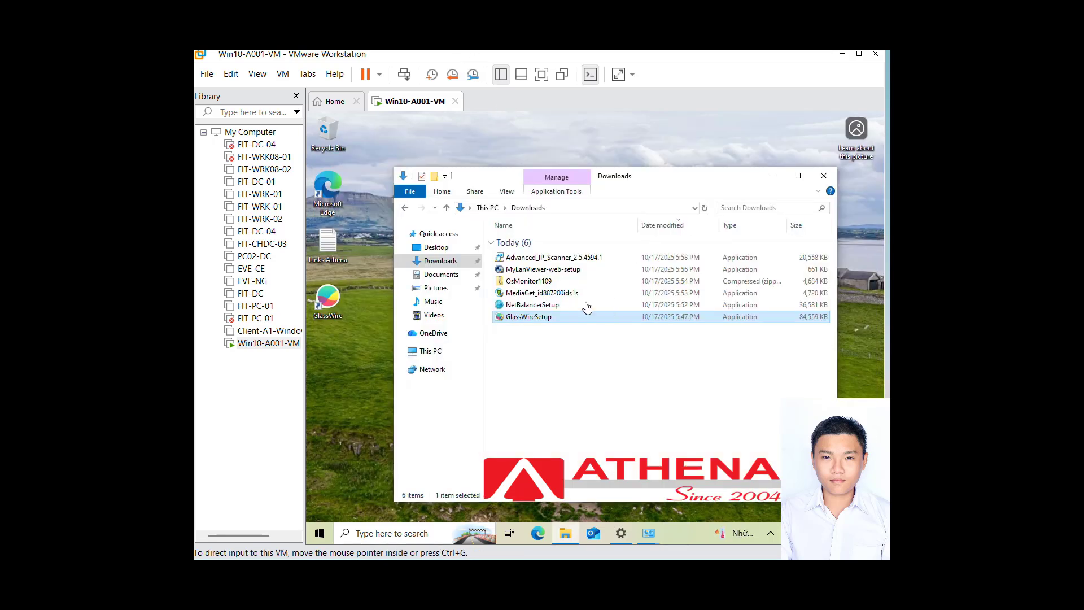
Run NetBalancerSetup from Downloads, allow it to make changes to the device and accept the license agreement.
double_click(541, 308)
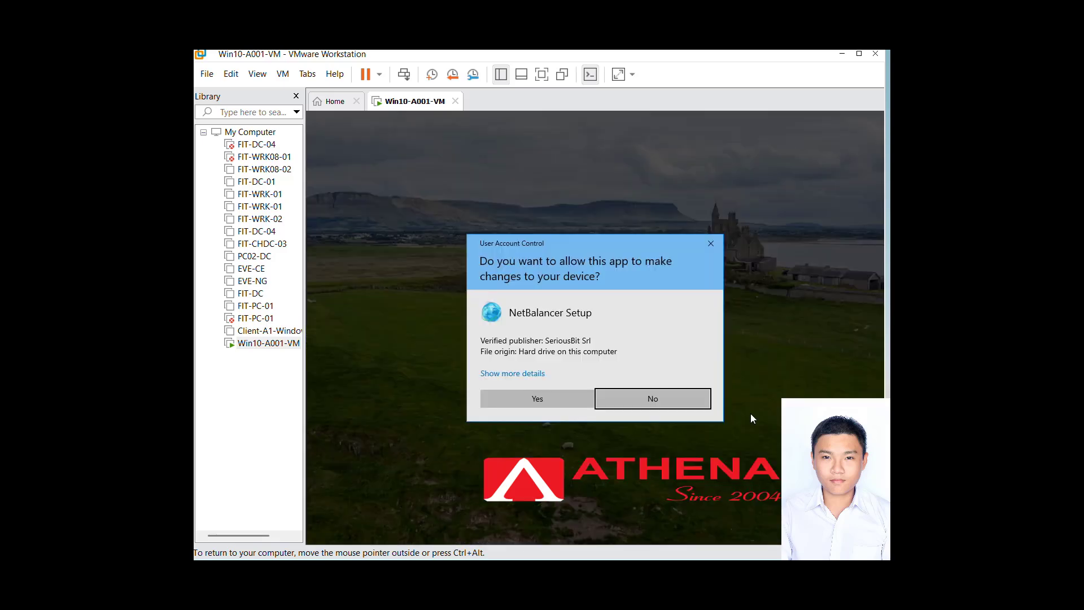
click(541, 405)
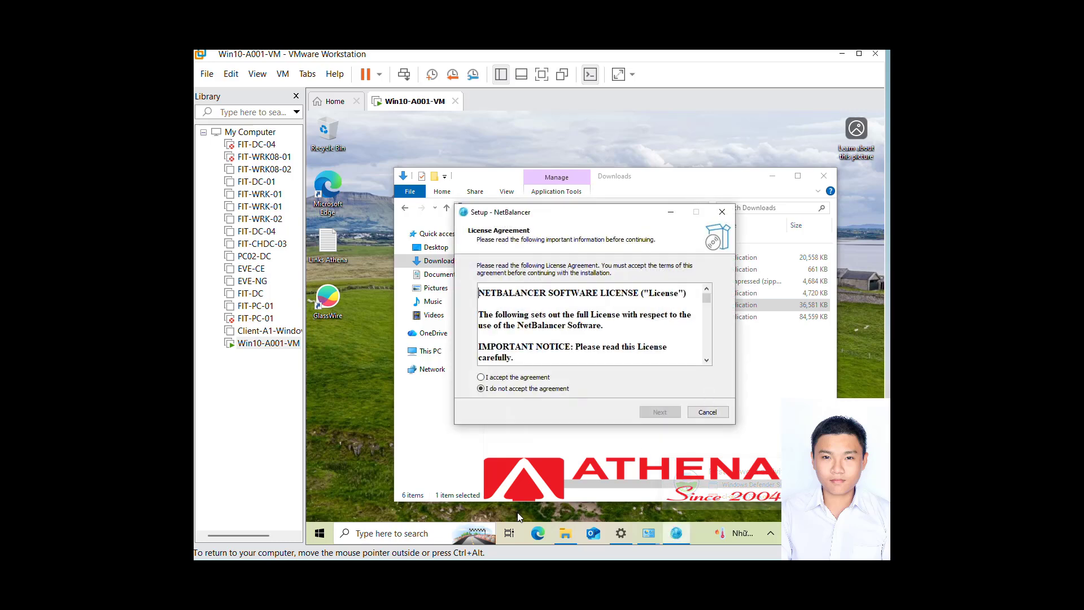
click(481, 377)
drag(709, 300, 706, 393)
drag(708, 302, 641, 400)
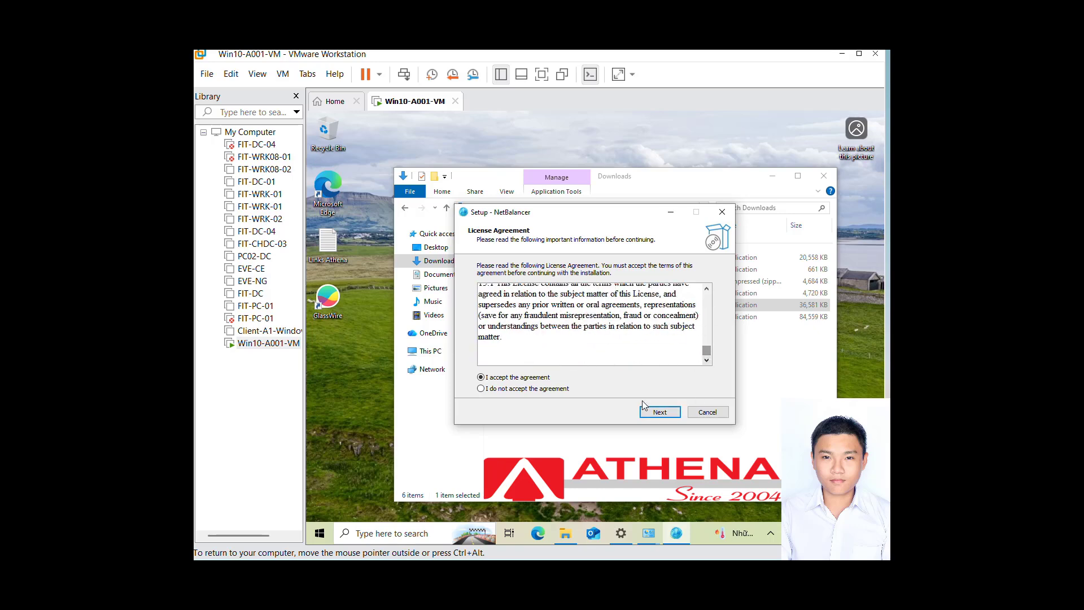
click(648, 413)
Install NetBalancer with the default setup options, including the SeriousBit Network Service device software.
click(653, 414)
click(659, 414)
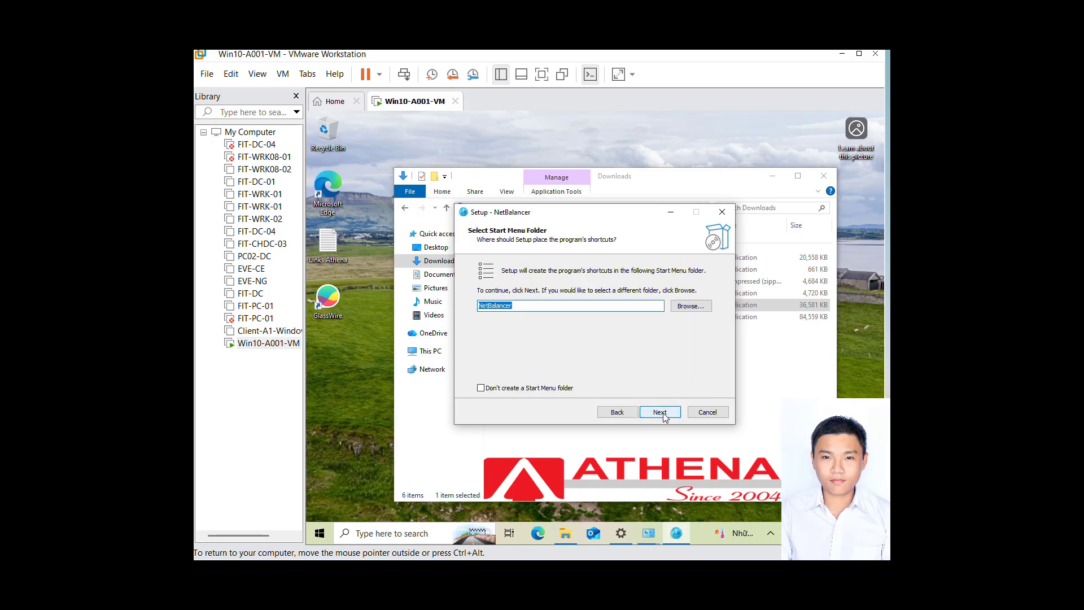
click(663, 415)
click(660, 413)
click(660, 413)
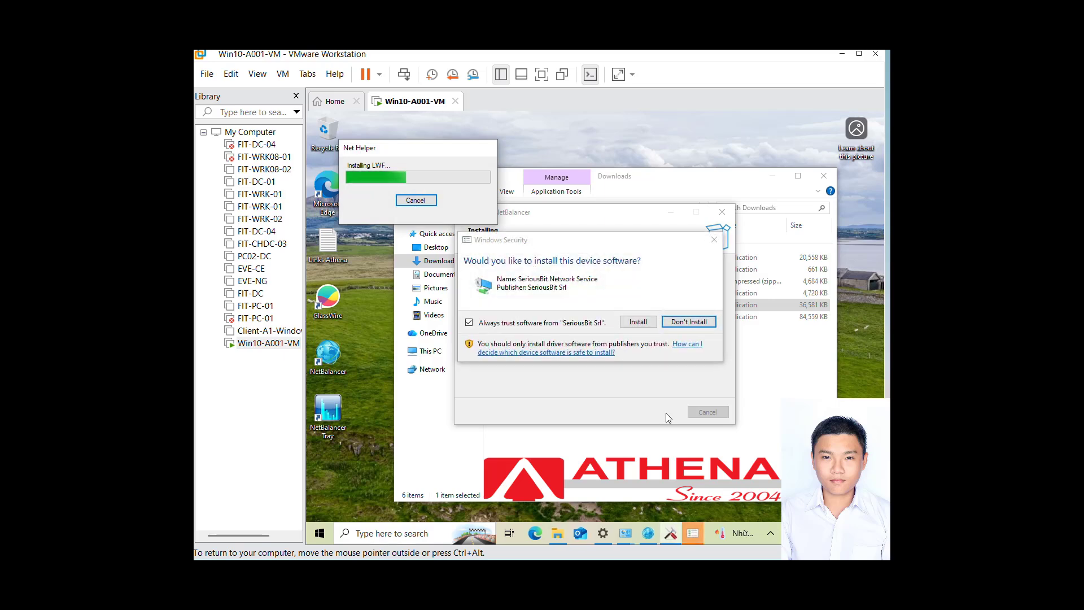
click(643, 321)
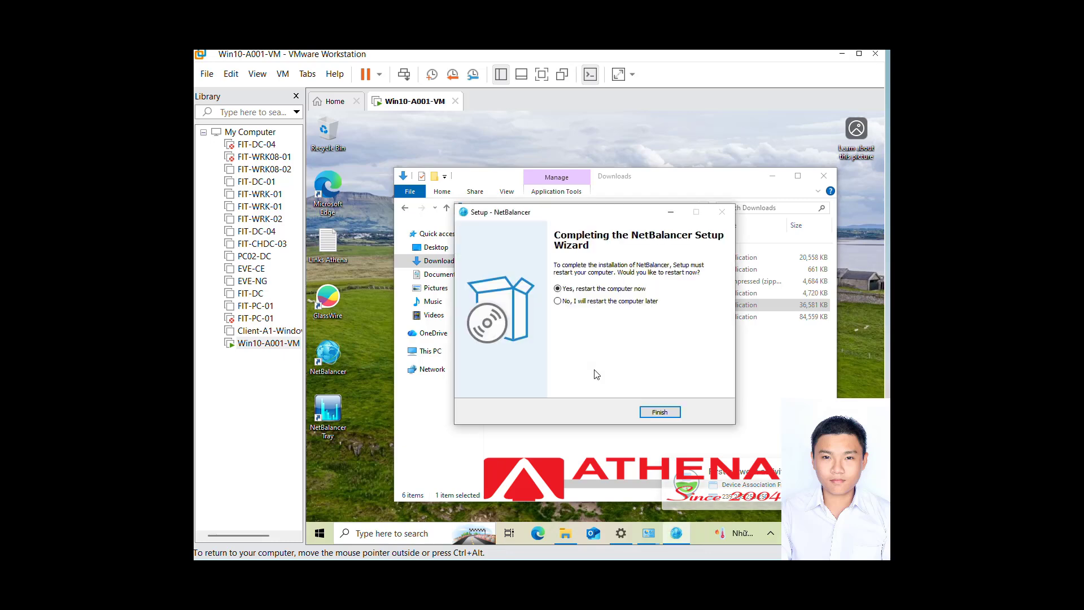
Finish the NetBalancer setup by restarting the computer now, and open the Downloads folder in File Explorer.
click(660, 413)
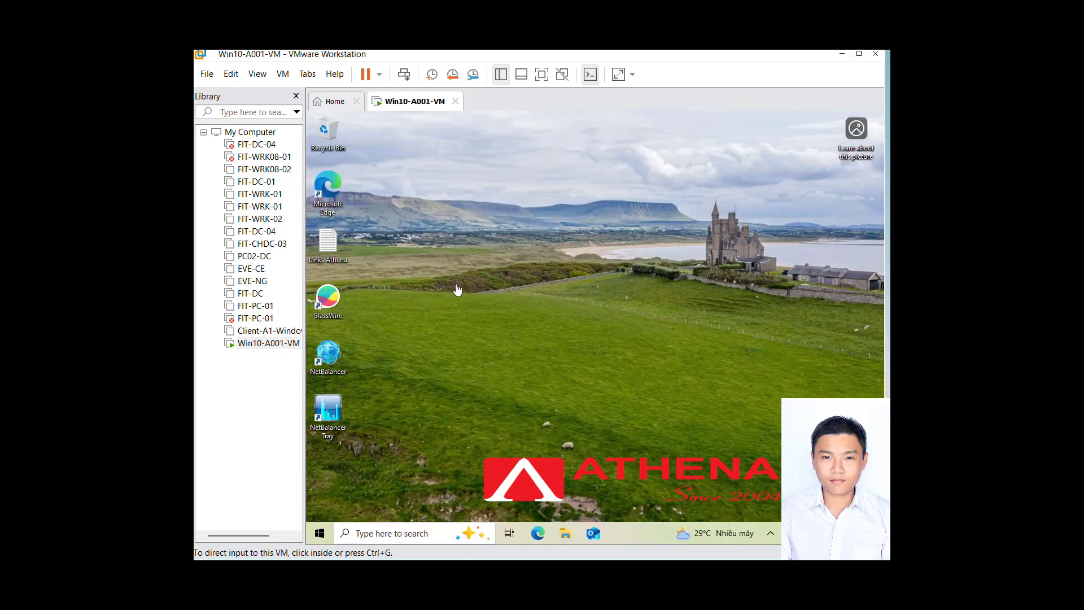
click(515, 308)
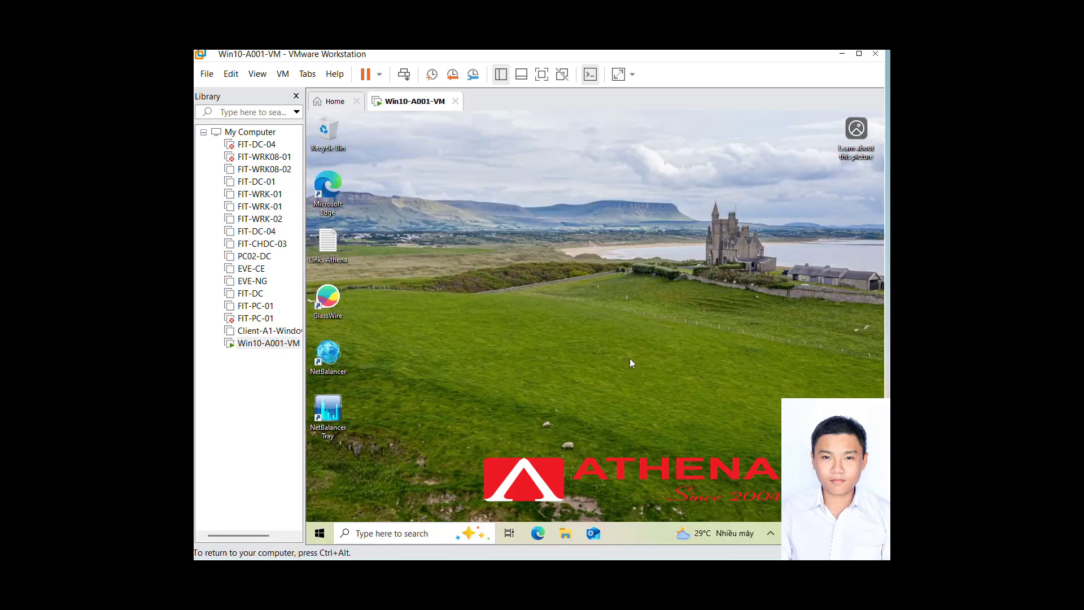
double_click(346, 402)
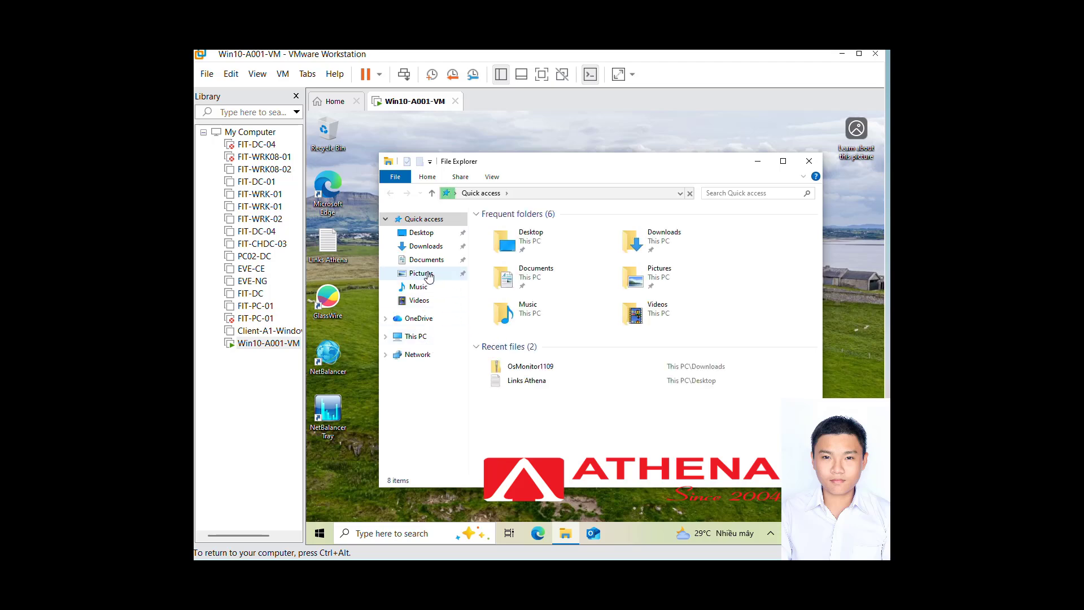
click(426, 246)
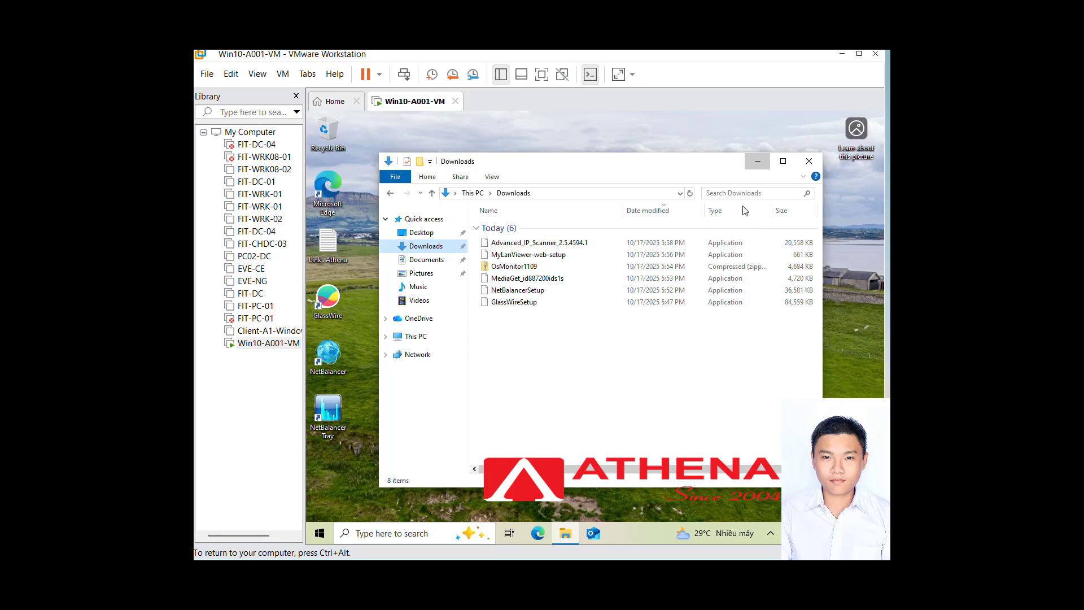
Minimize the Downloads window, launch NetBalancer from the desktop and dismiss the Cloud sync setup.
click(760, 161)
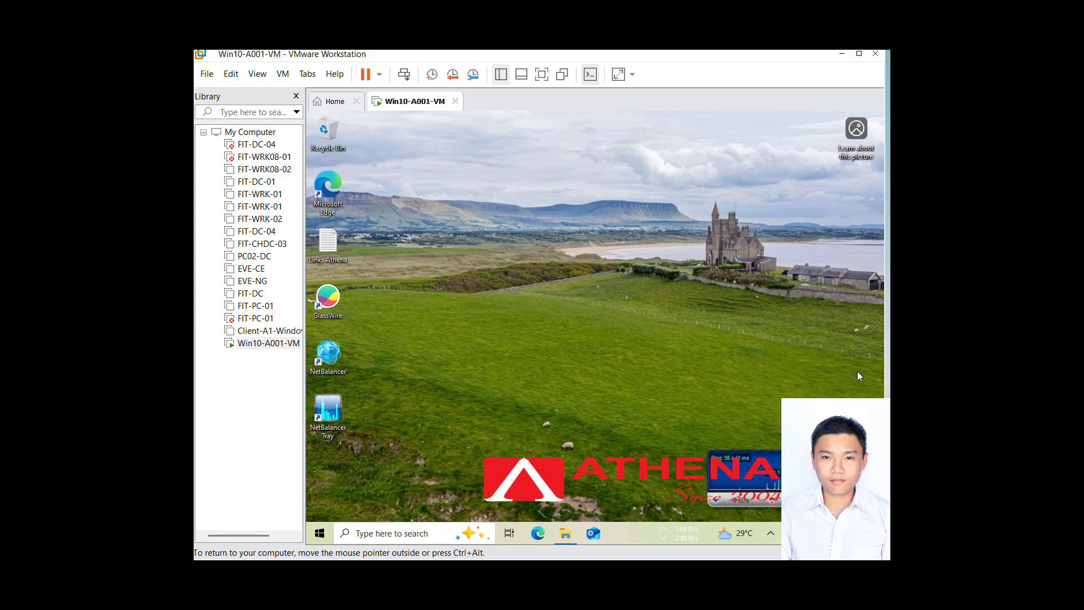
click(329, 356)
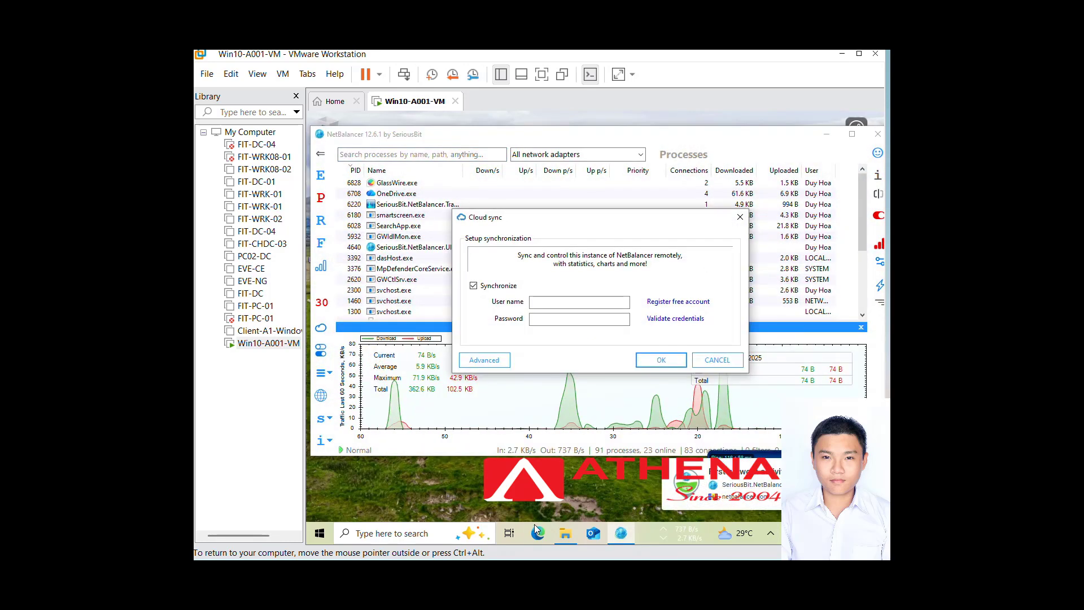
click(739, 217)
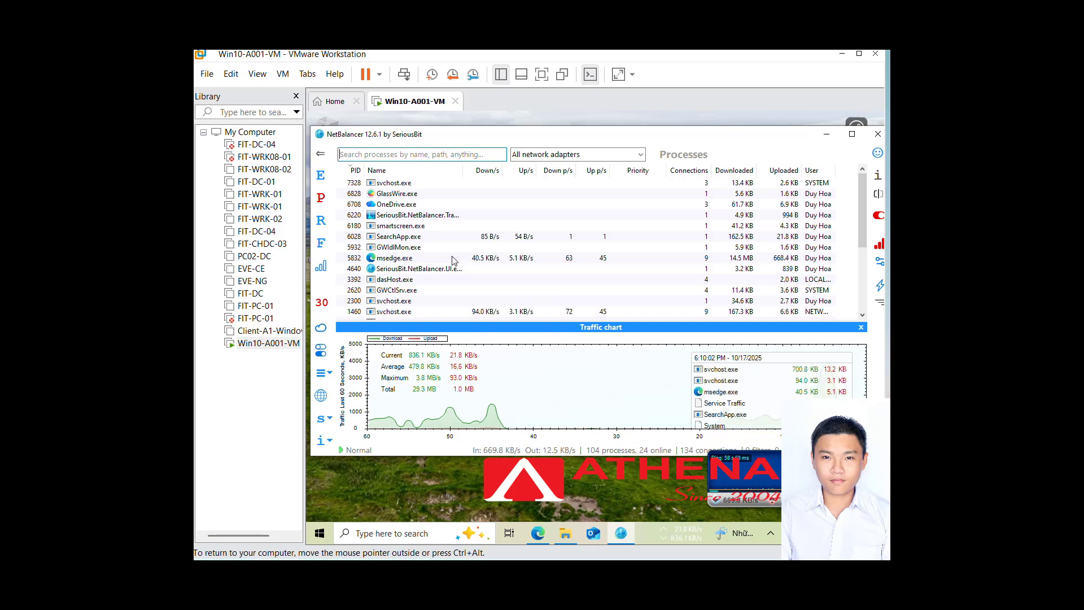
right_click(442, 261)
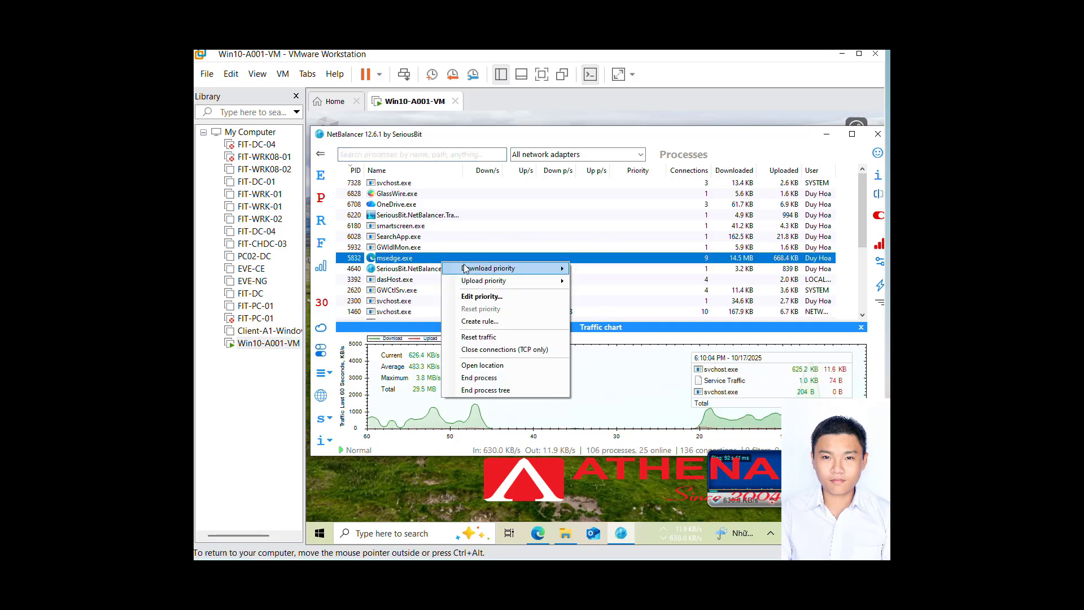
mouse_move(466, 268)
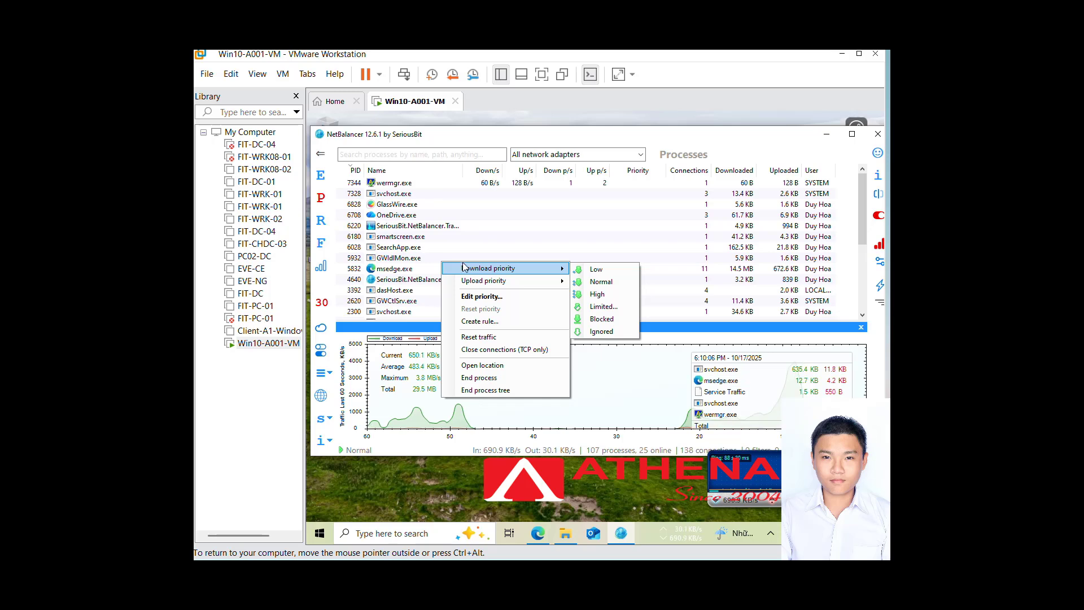
key(Down)
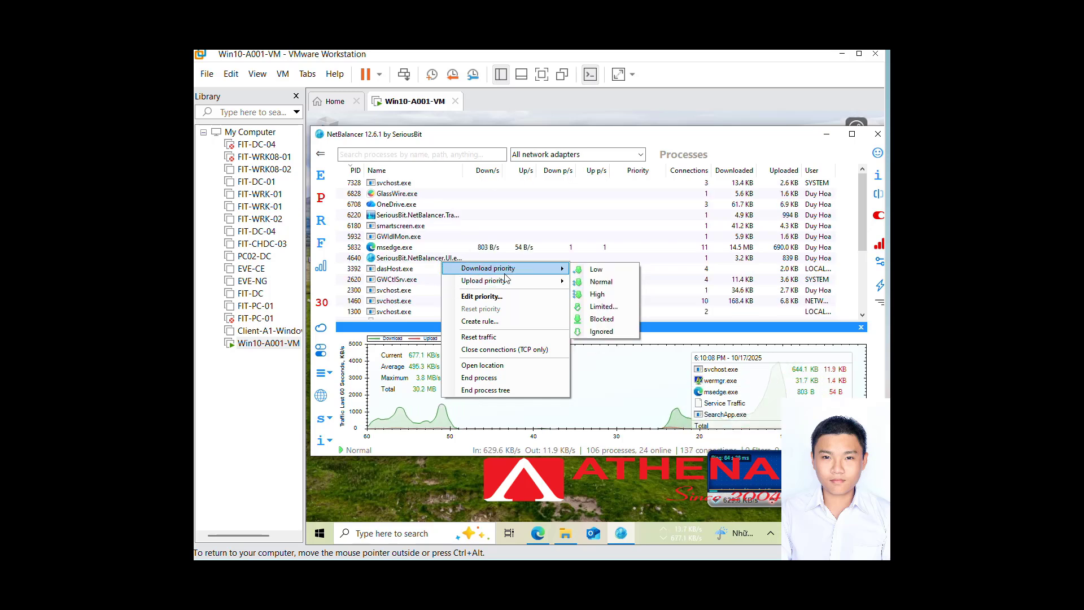
click(503, 297)
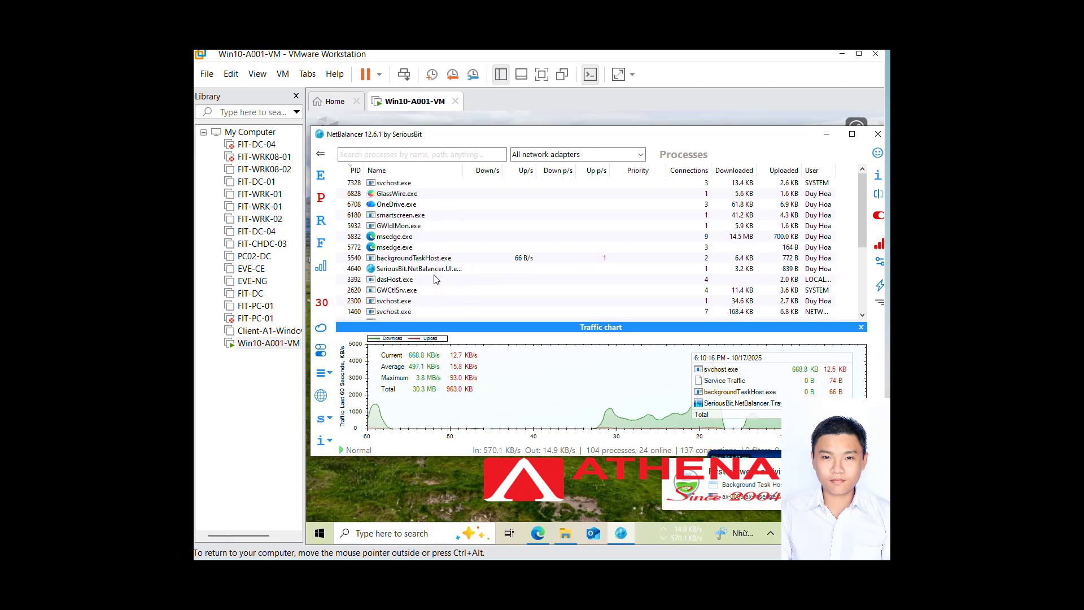
Set the download priority of the msedge.exe process to High, keeping its upload priority at Normal.
right_click(410, 239)
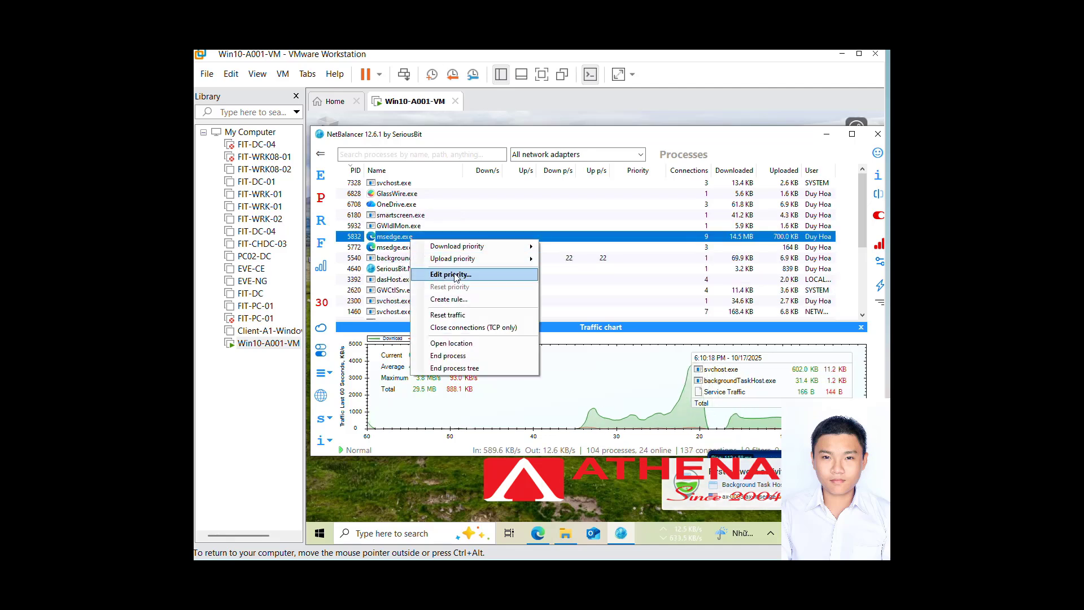
click(457, 275)
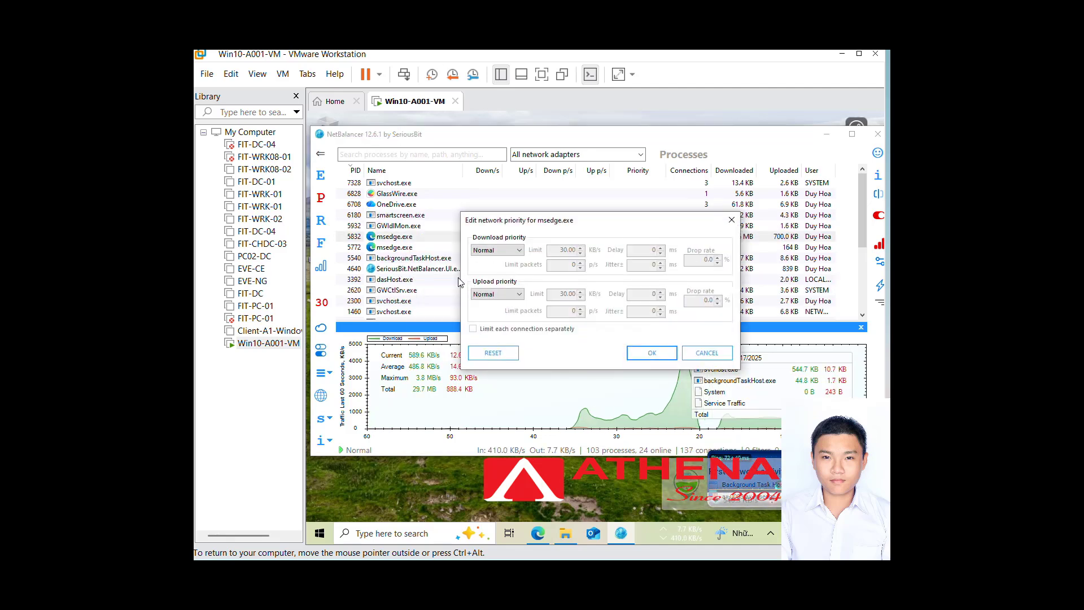
click(497, 250)
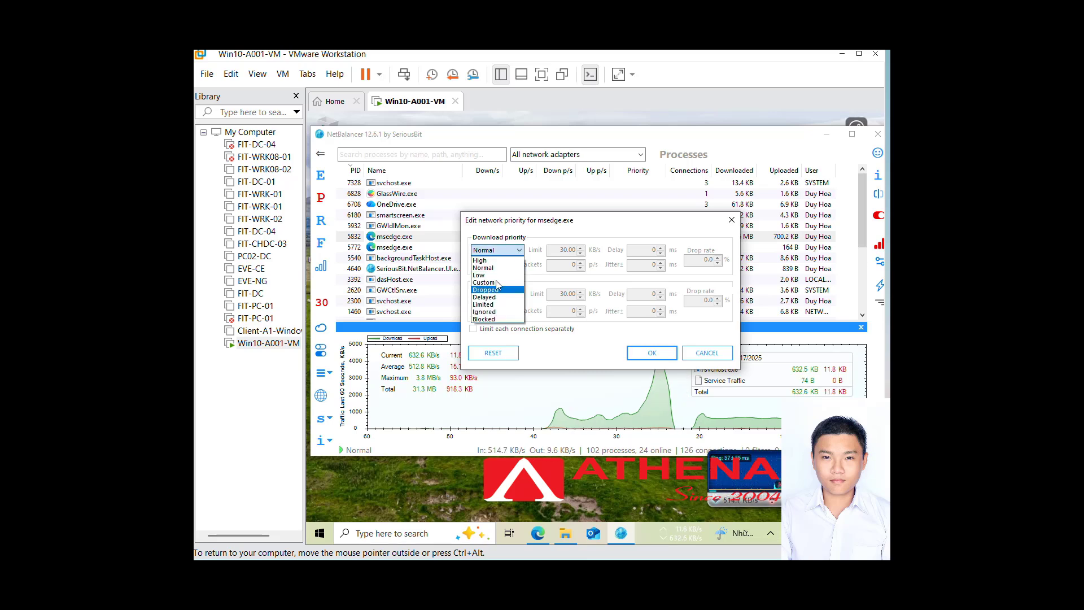
click(495, 260)
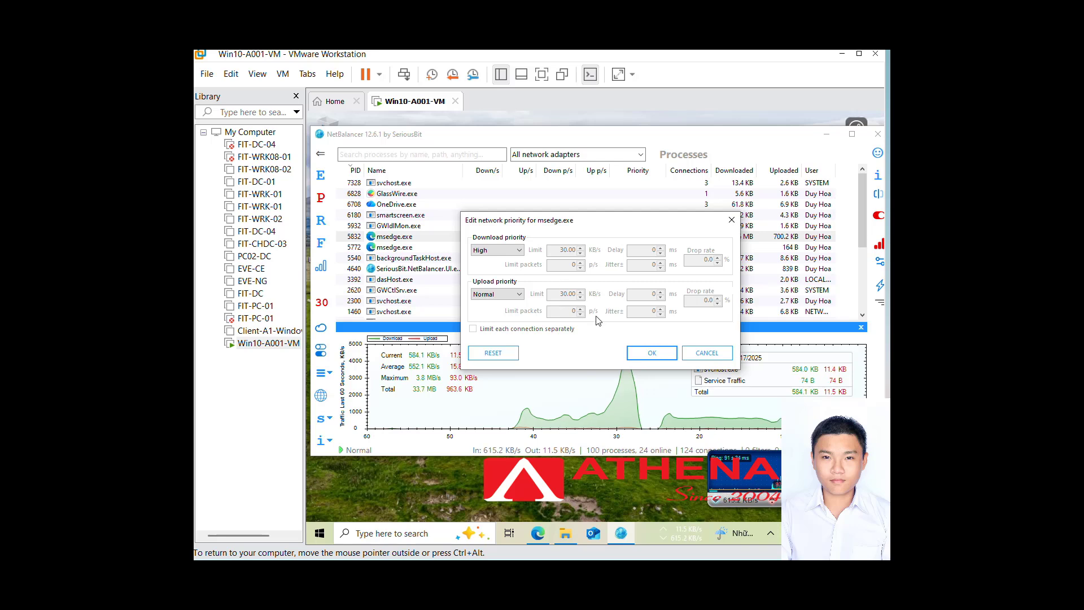
click(652, 351)
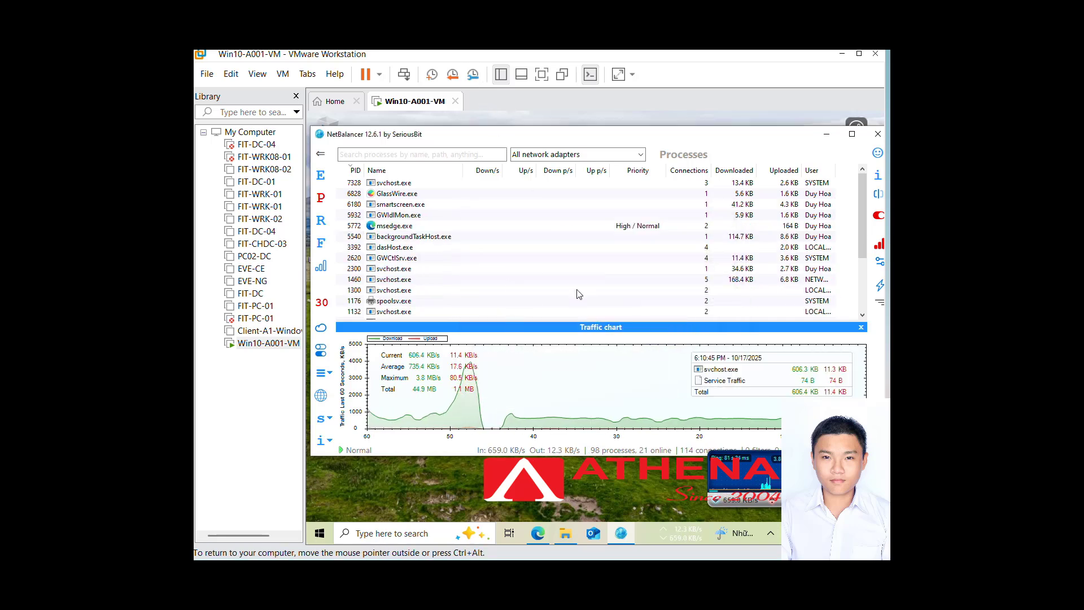
click(637, 227)
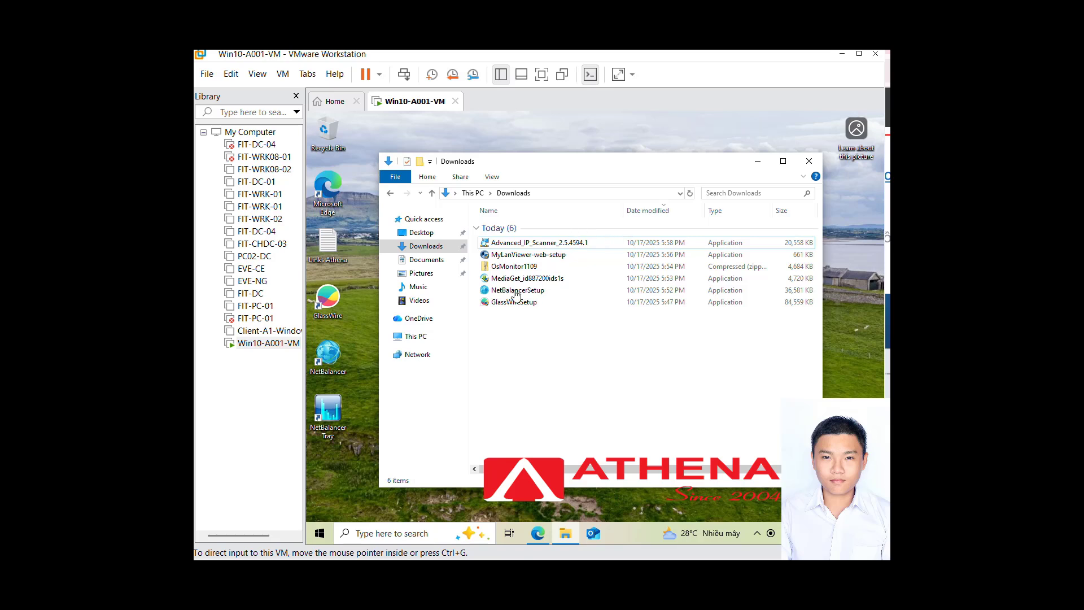
Run MediaGet_id887200ids1s from Downloads, allow it to make changes to the device and continue with the installation.
click(535, 279)
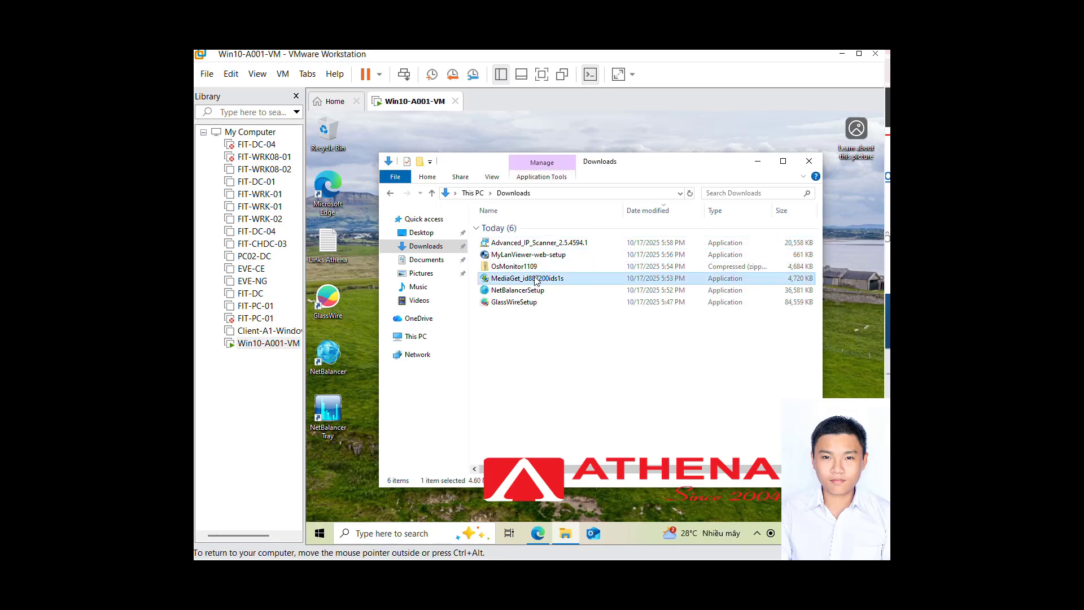
double_click(536, 281)
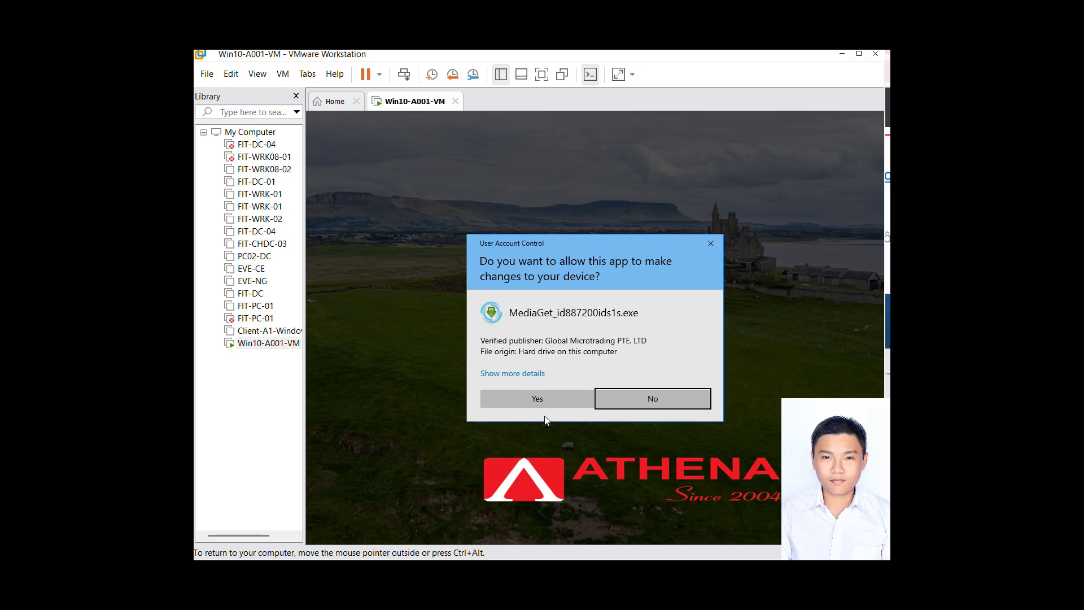
click(550, 401)
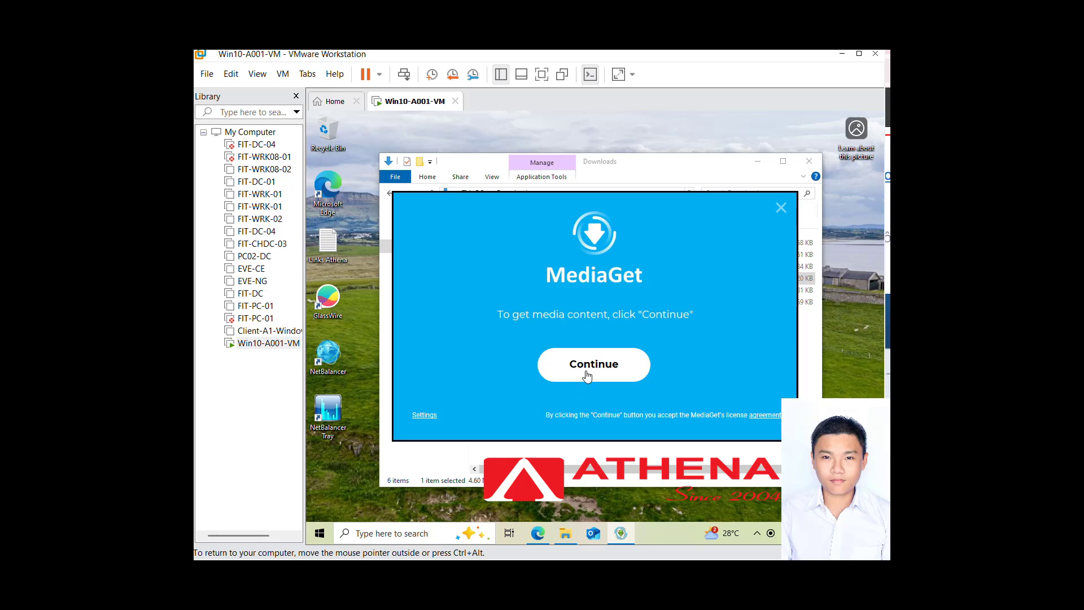
click(587, 375)
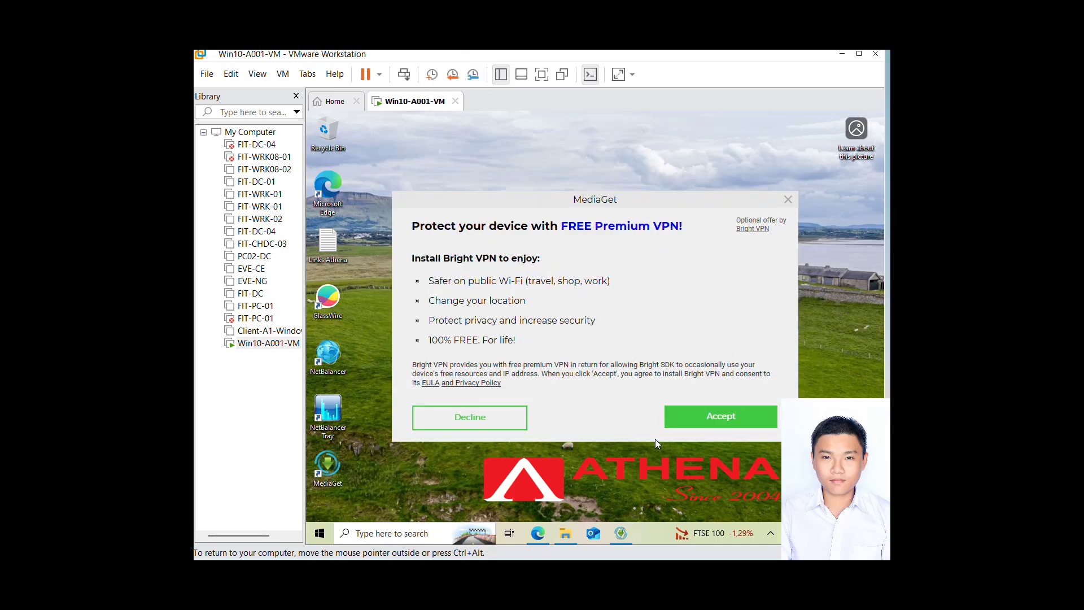
Accept the Bright VPN offer, decline Opera and 360 Total Security, and accept the terms for ad-free MediaGet.
click(707, 423)
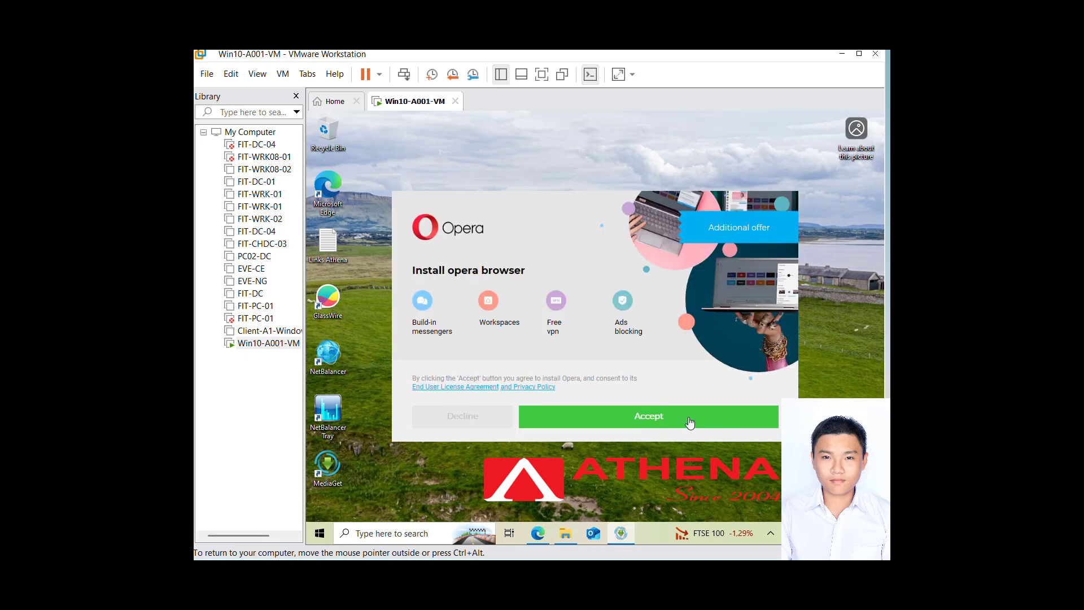
click(489, 419)
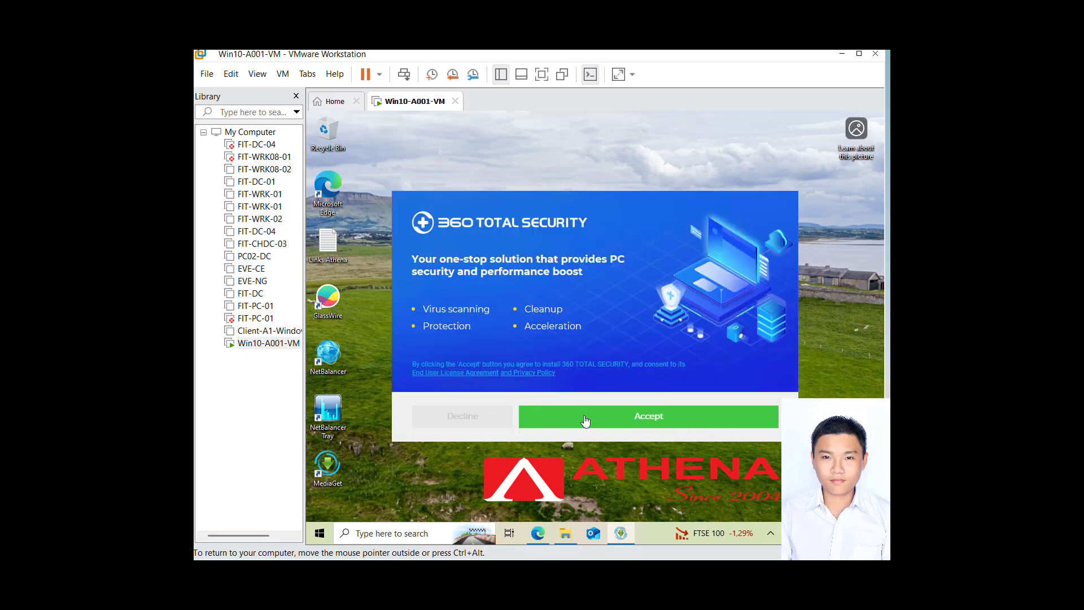
click(478, 421)
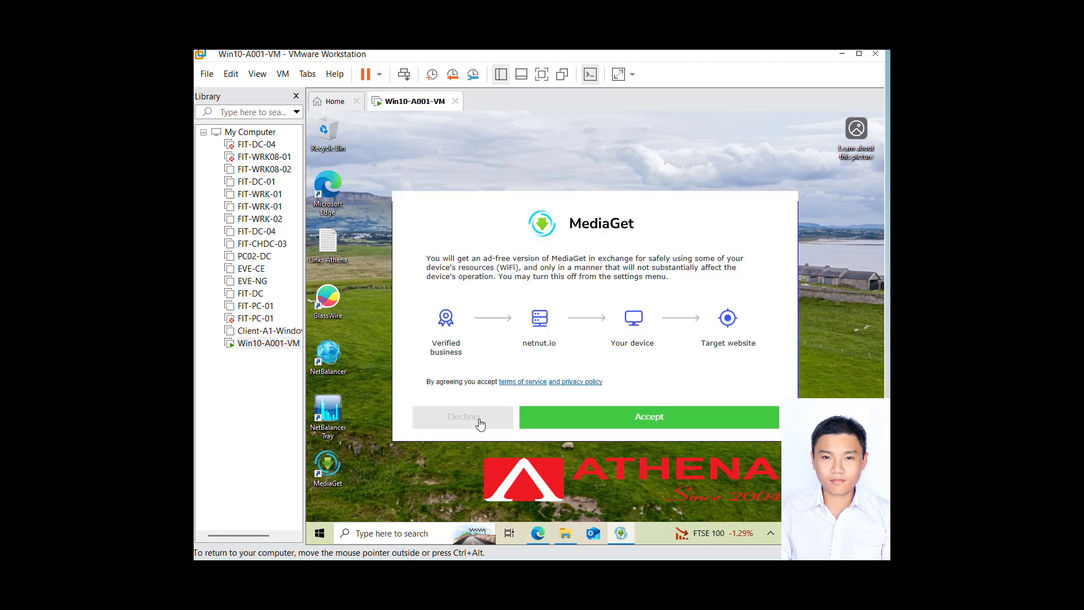
click(559, 420)
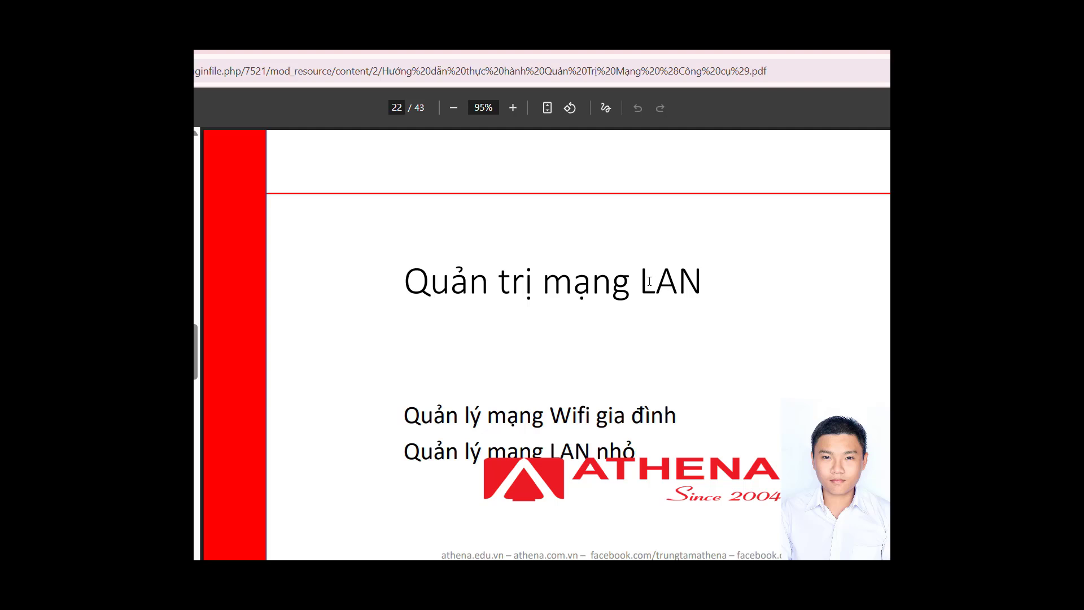
Highlight "LAN", "Wifi gia đình" and "LAN nhỏ" in turn on page 22 of the course PDF.
drag(649, 281, 702, 283)
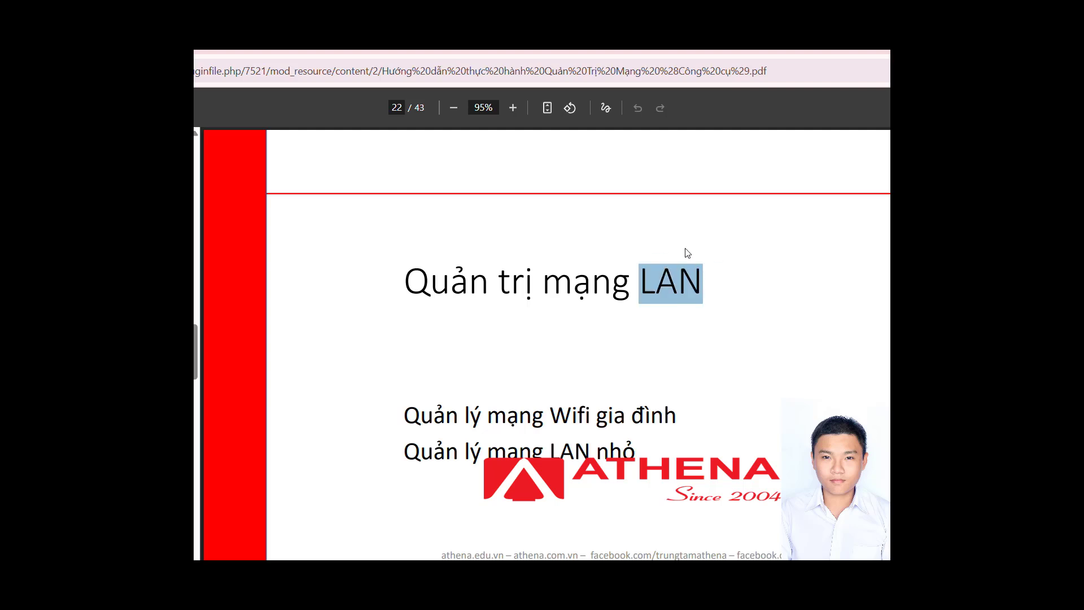
drag(551, 416, 678, 417)
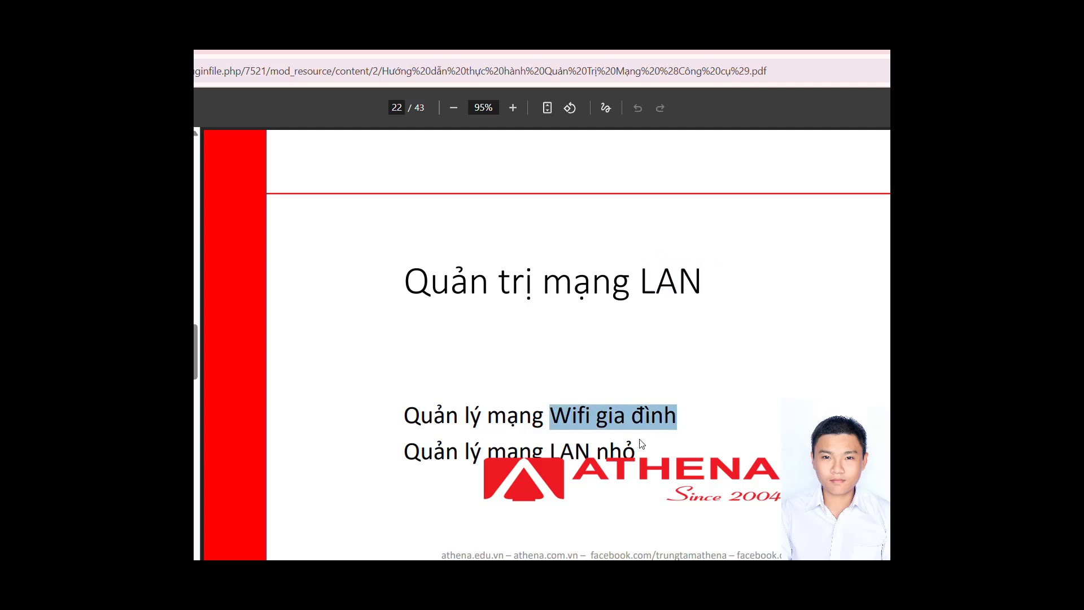
drag(638, 452, 556, 454)
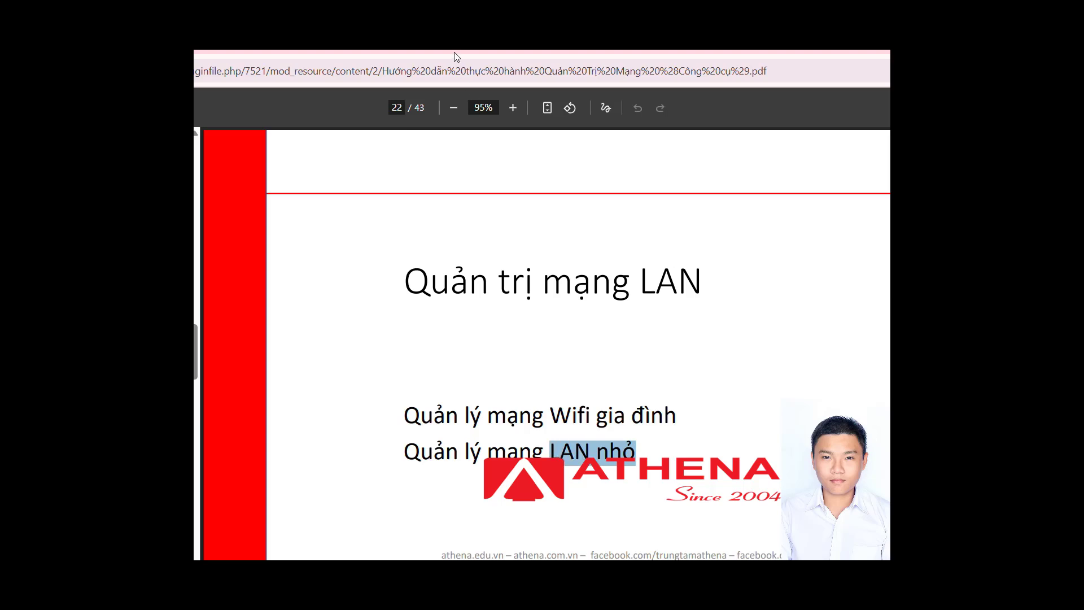
key(alt+Tab)
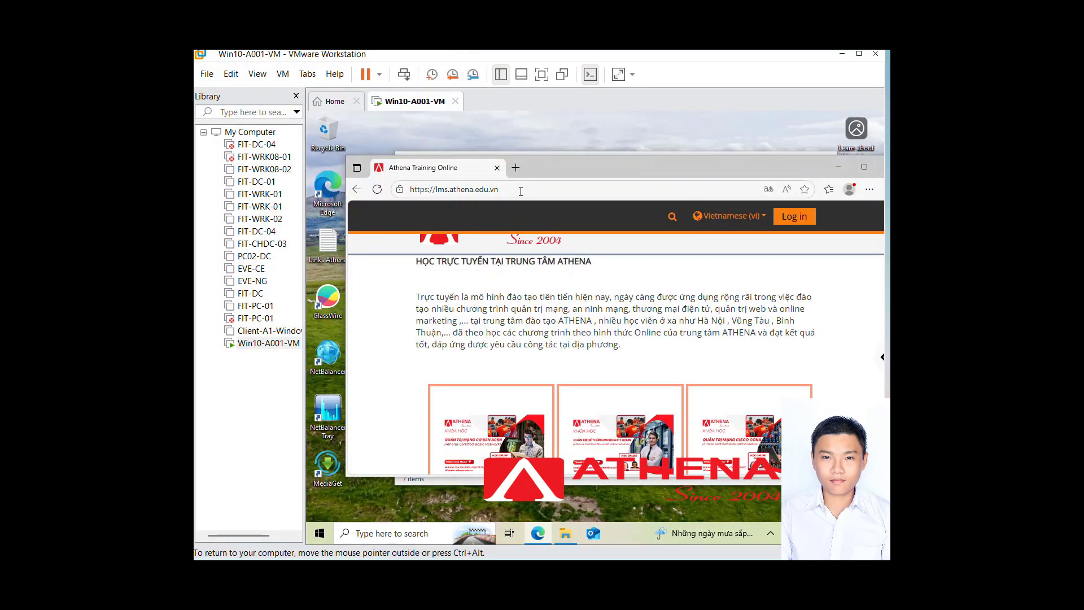
click(519, 189)
key(BackSpace)
key(BackSpace)
key(BackSpace)
key(BackSpace)
key(BackSpace)
key(BackSpace)
key(BackSpace)
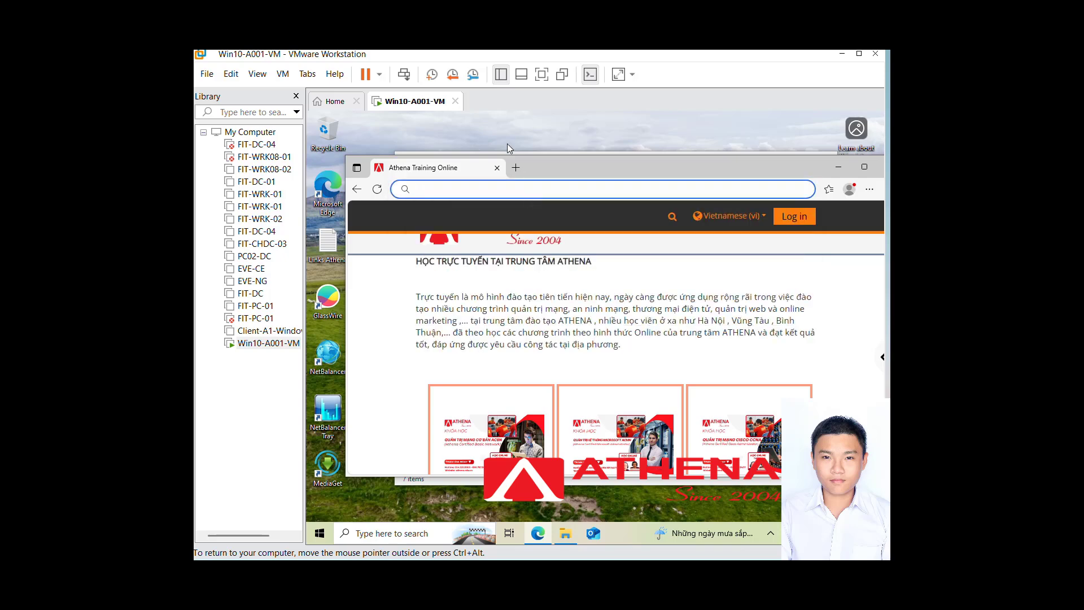
text(https://www.os-monitor.com/download.htm)
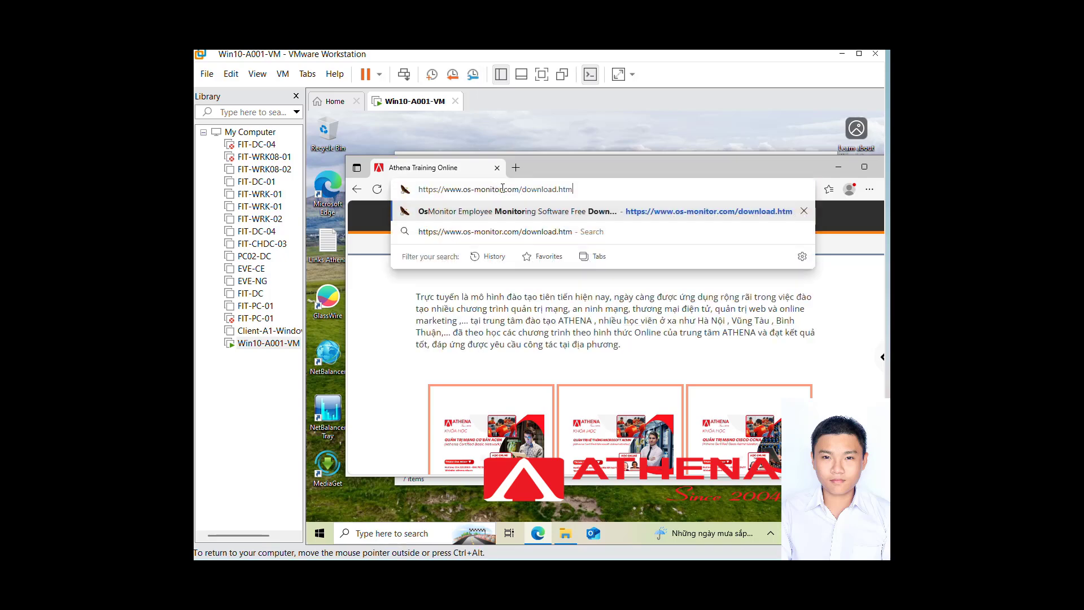
key(Return)
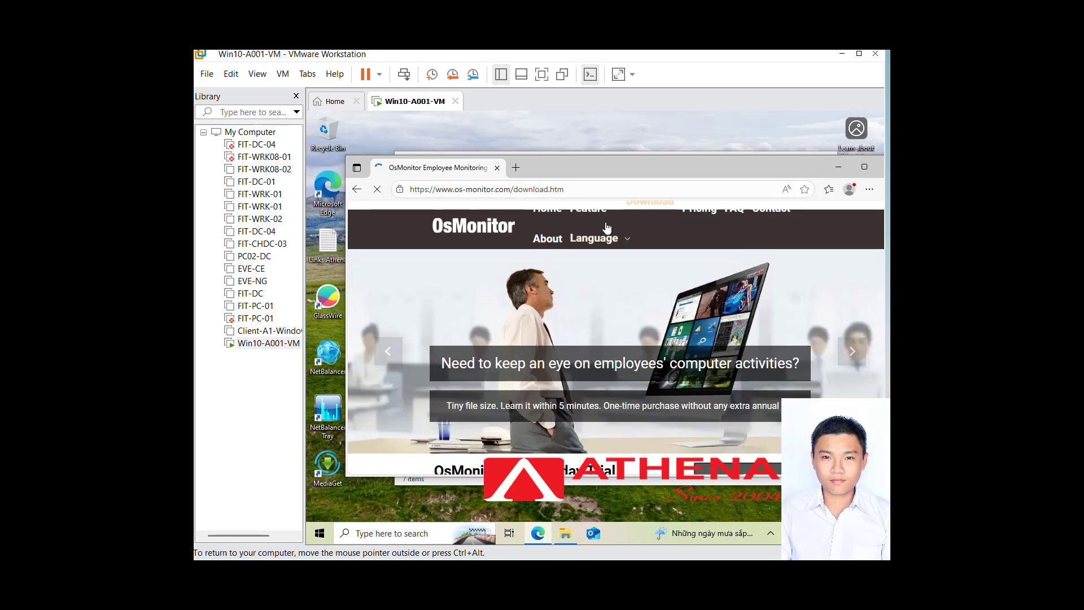
scroll(661, 296, down, 6)
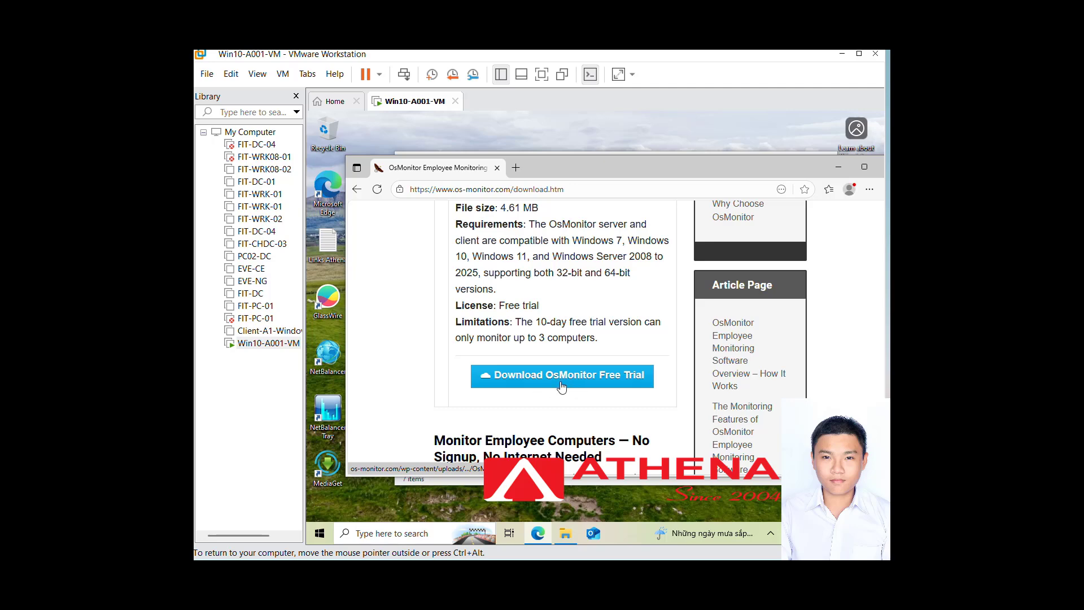
Minimize the browser and open the OsMonitor1109 compressed archive in Downloads.
click(837, 170)
click(545, 265)
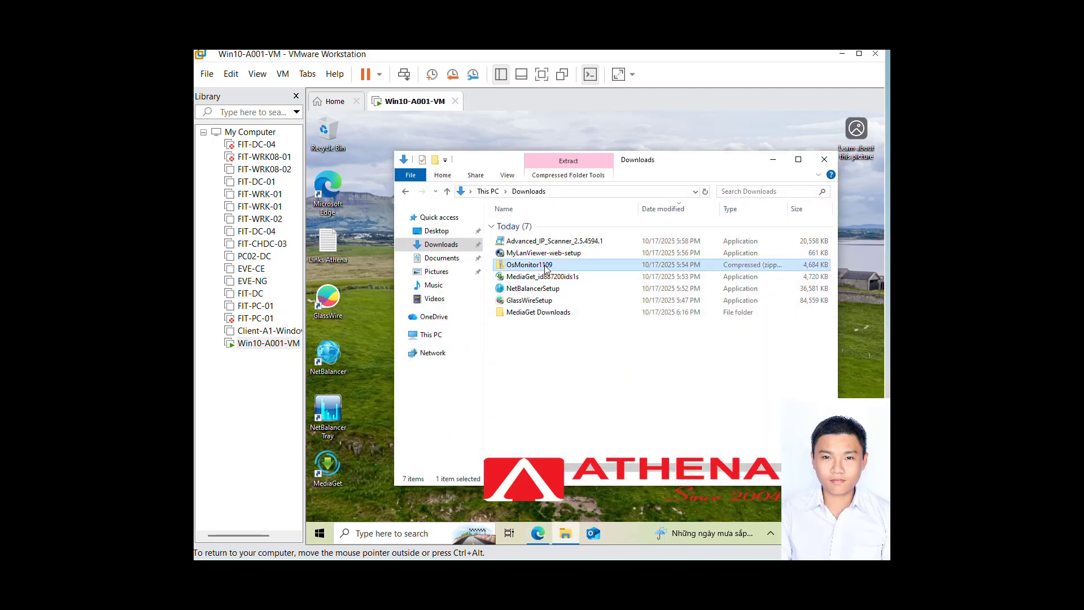
double_click(545, 267)
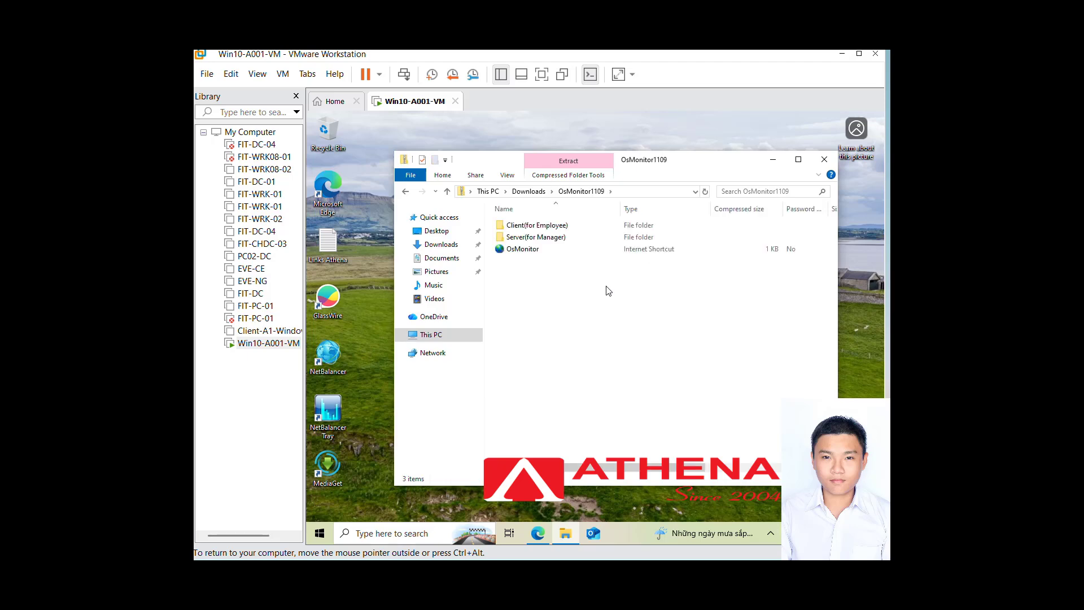
Examine the Server(for Manager) and Client(for Employee) folders inside the OsMonitor1109 archive, including their setup files.
click(539, 224)
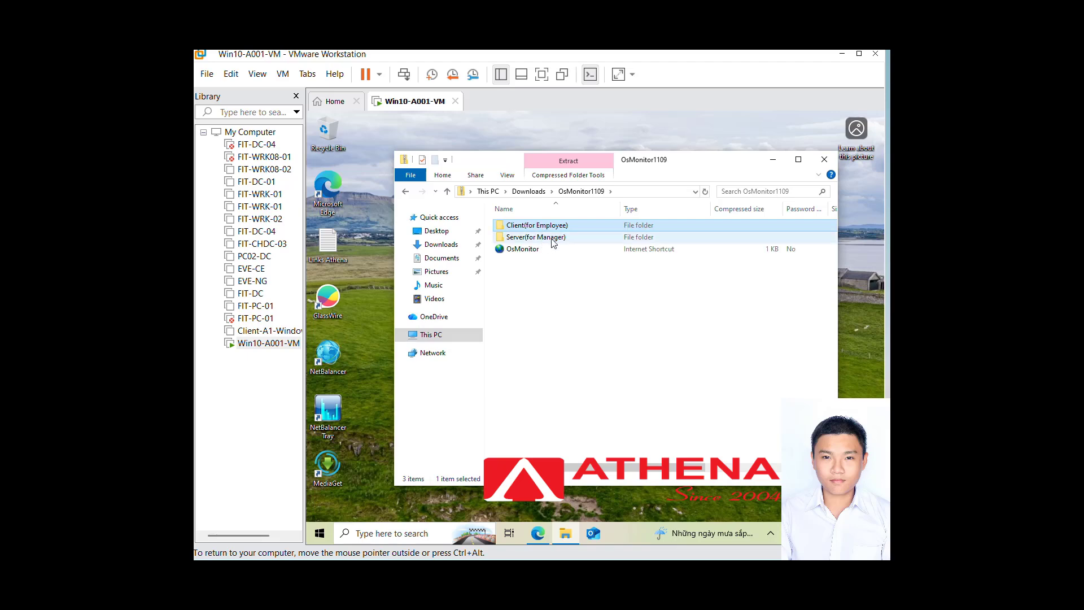
double_click(543, 238)
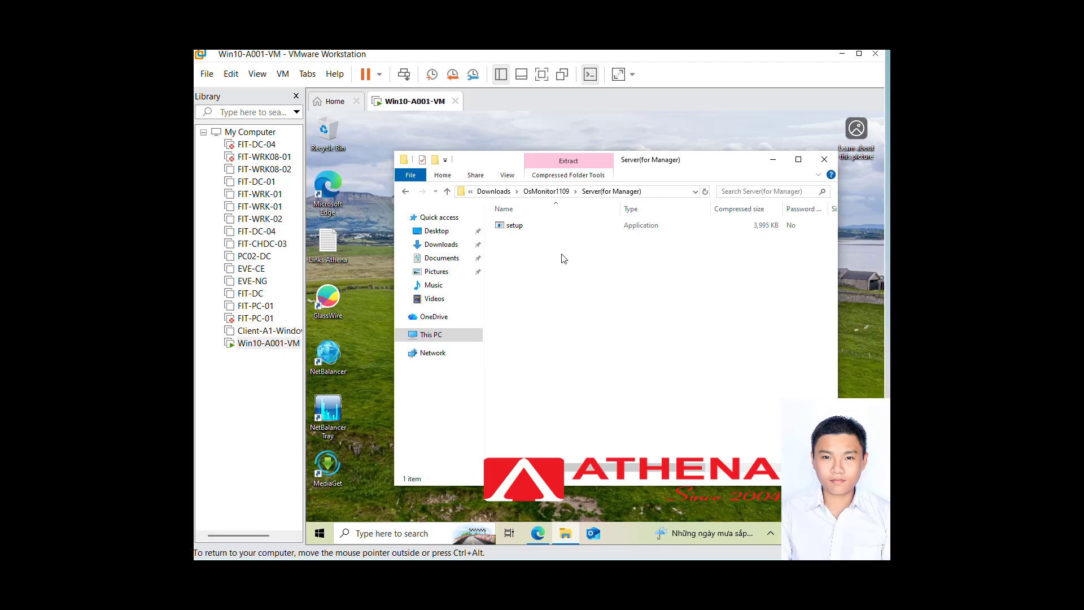
click(405, 192)
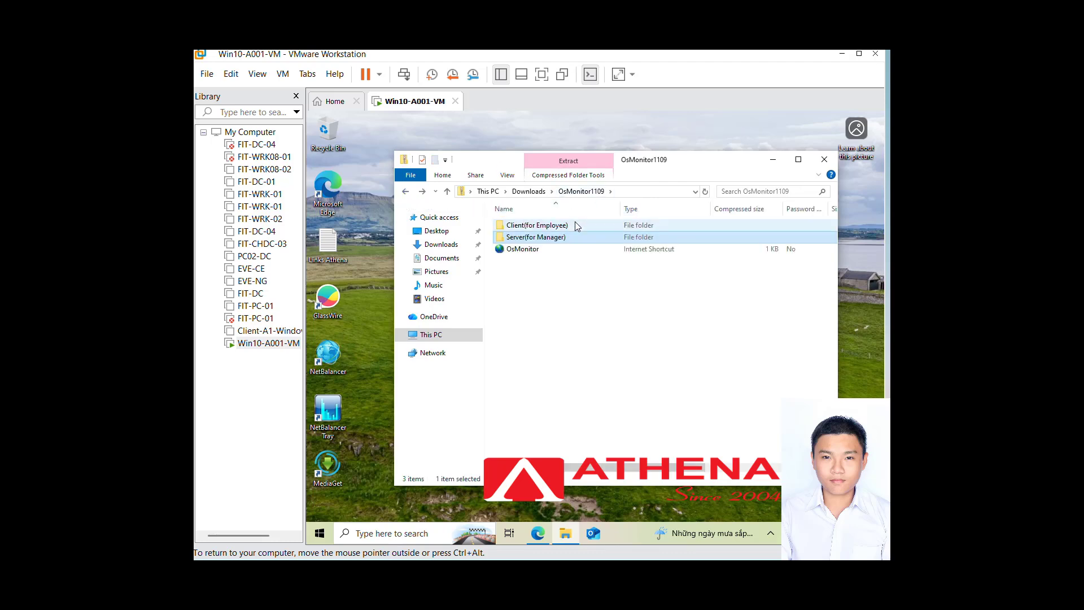
double_click(575, 223)
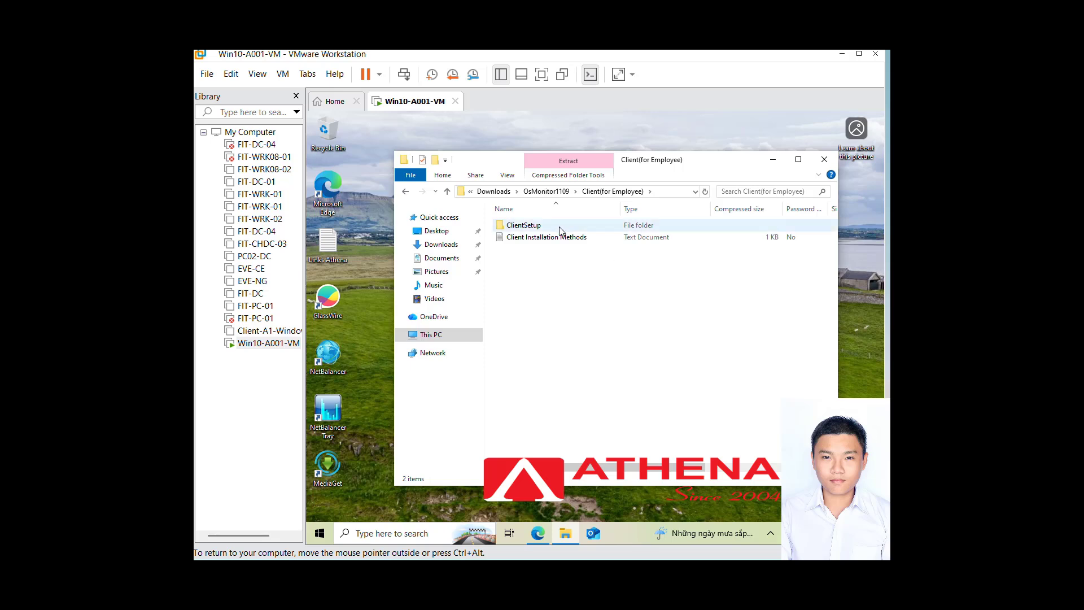
click(409, 193)
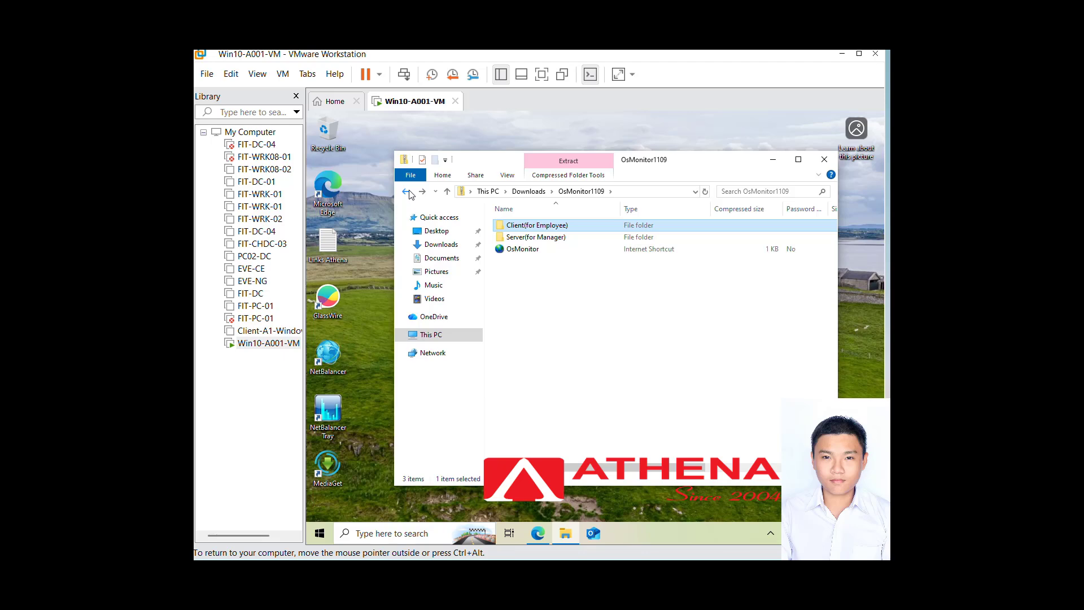
click(519, 250)
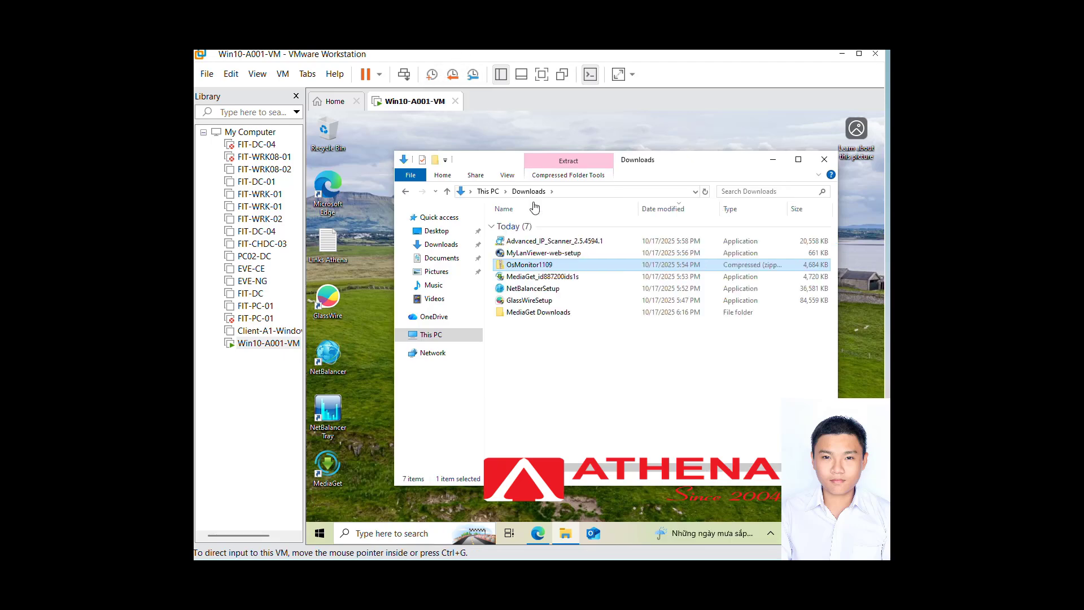
Install MyLanViewer from MyLanViewer-web-setup in Downloads with the default folder and shortcuts, then launch it in evaluation mode.
double_click(619, 253)
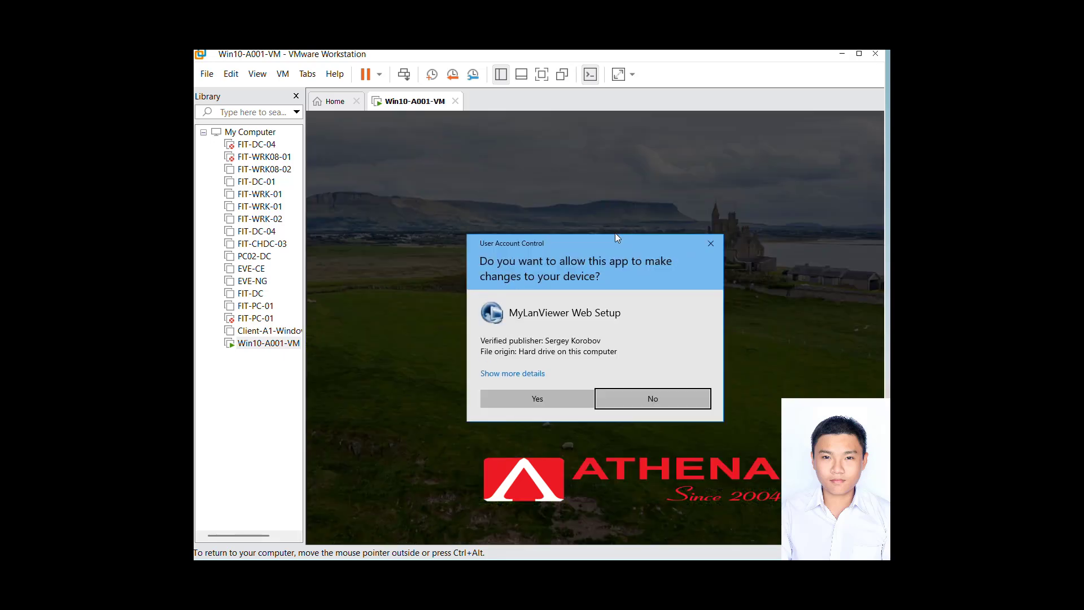
click(566, 398)
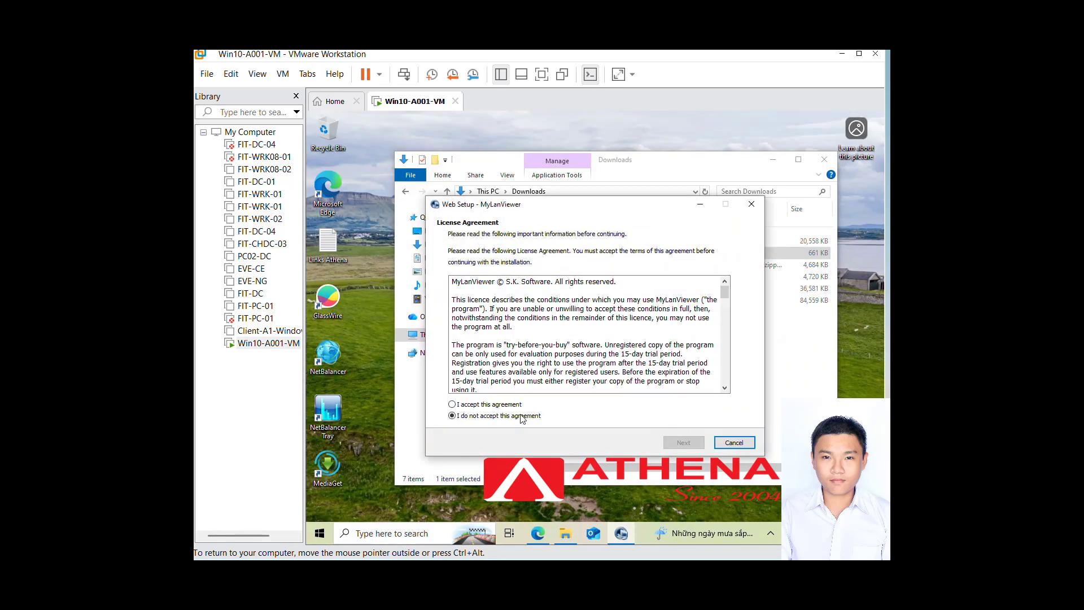
click(497, 404)
click(688, 442)
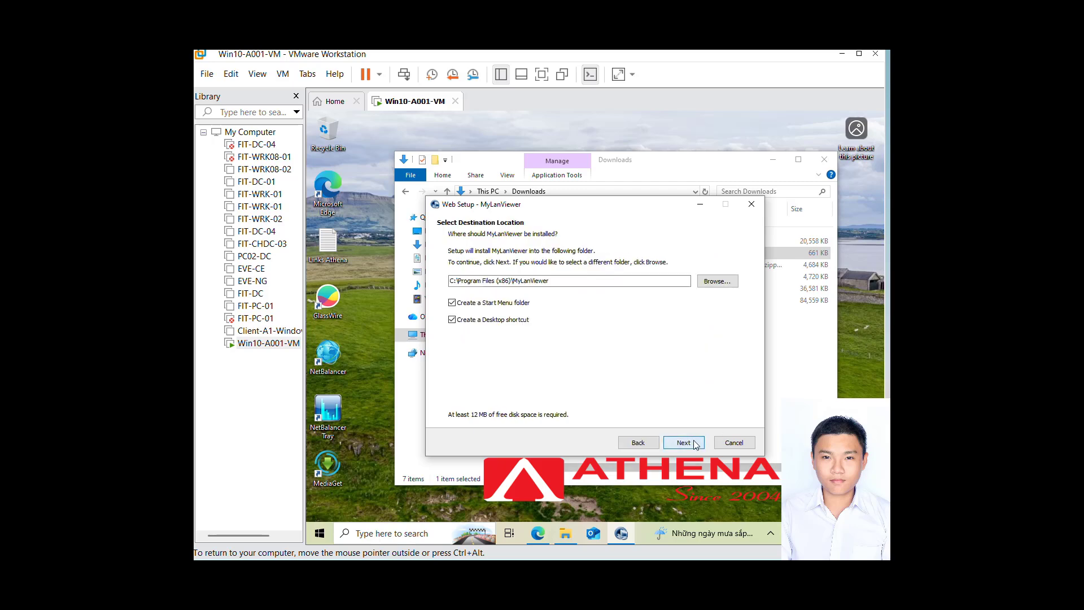
click(690, 441)
click(690, 442)
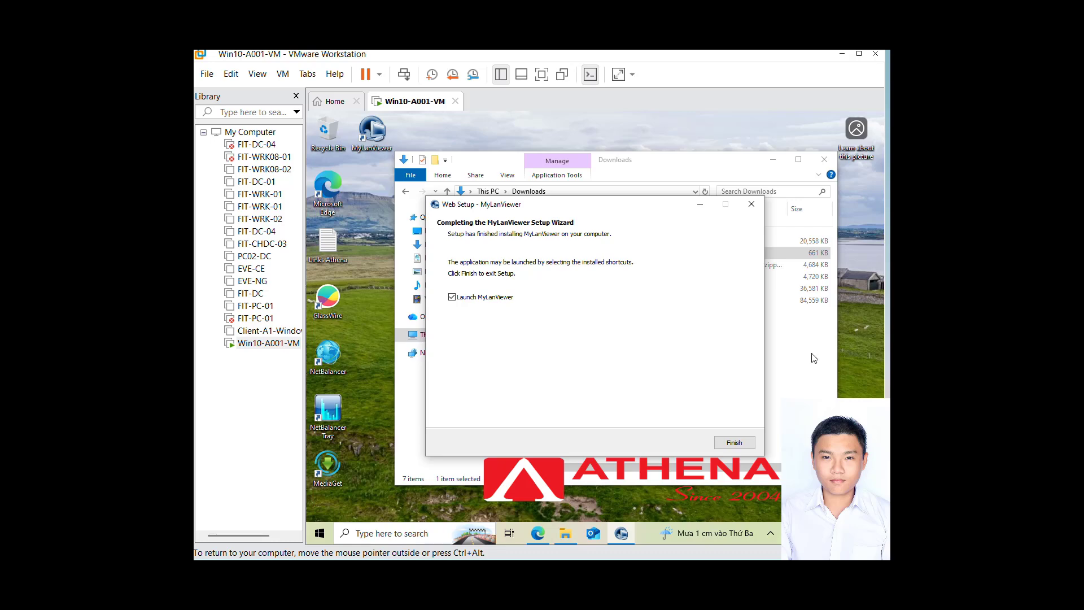
click(734, 443)
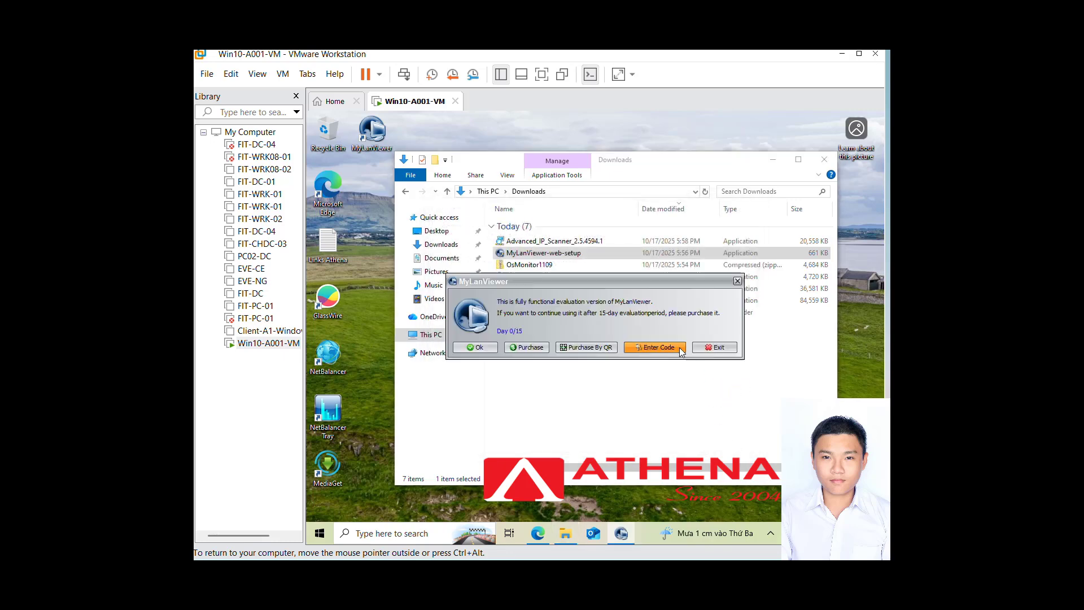
click(479, 348)
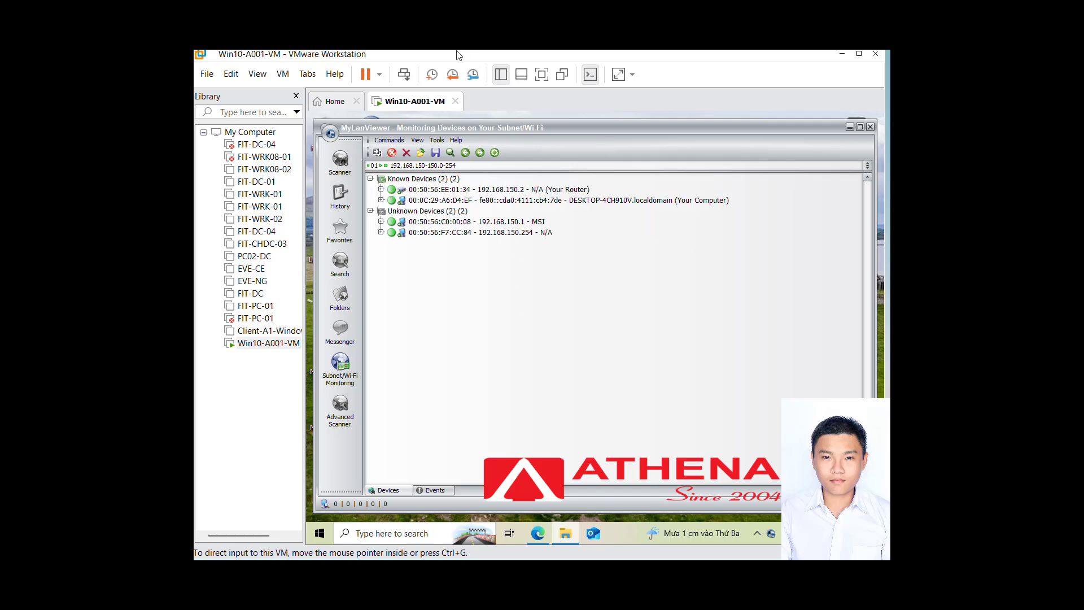
Show the MyLanViewer Scanner view and look through its computer and workgroup lists.
click(343, 172)
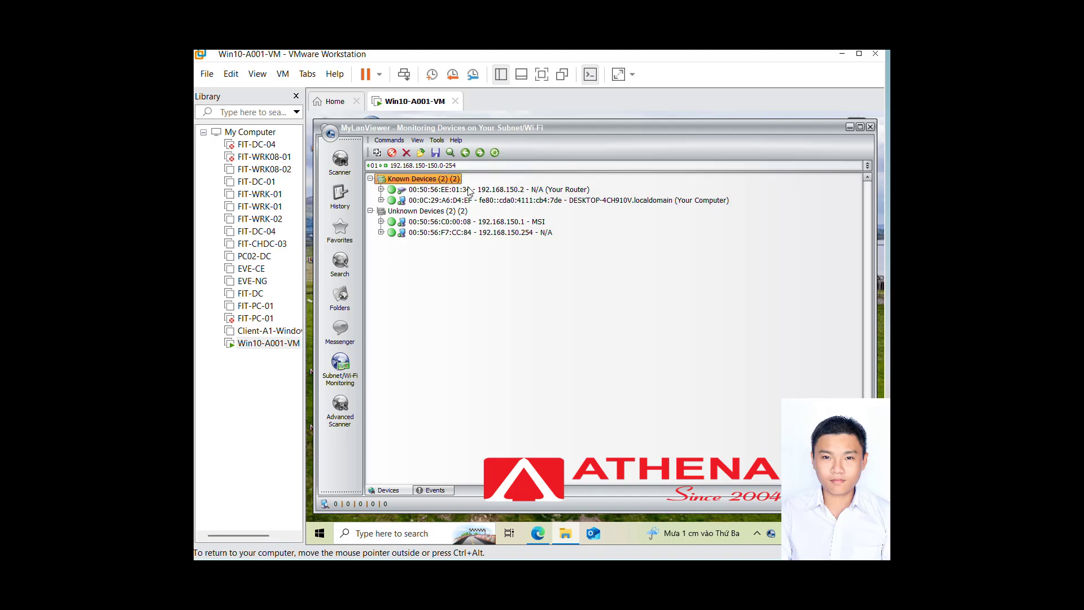
click(341, 163)
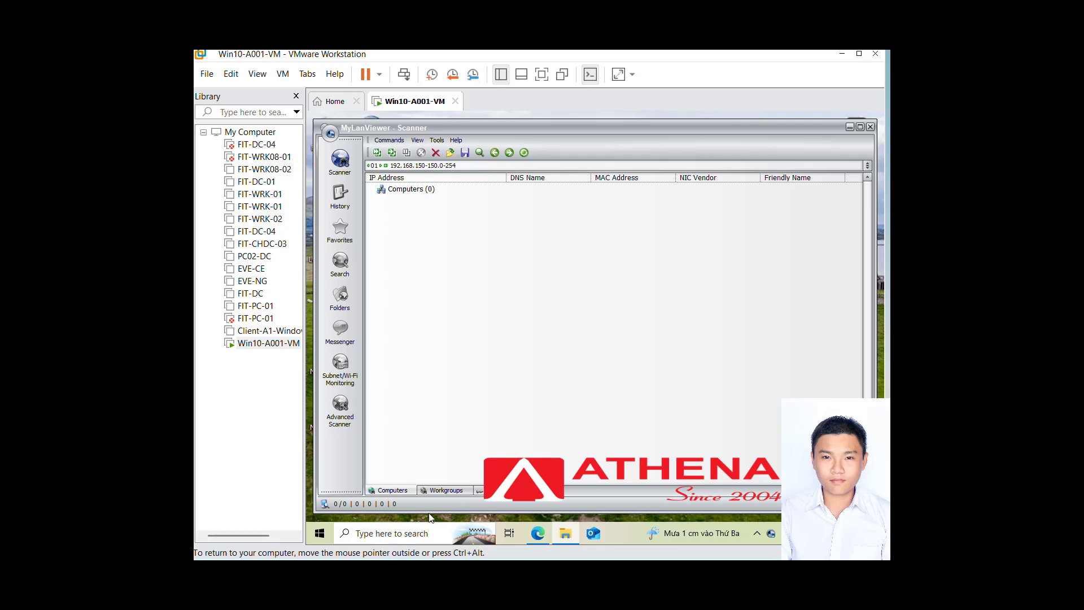
click(445, 491)
click(480, 490)
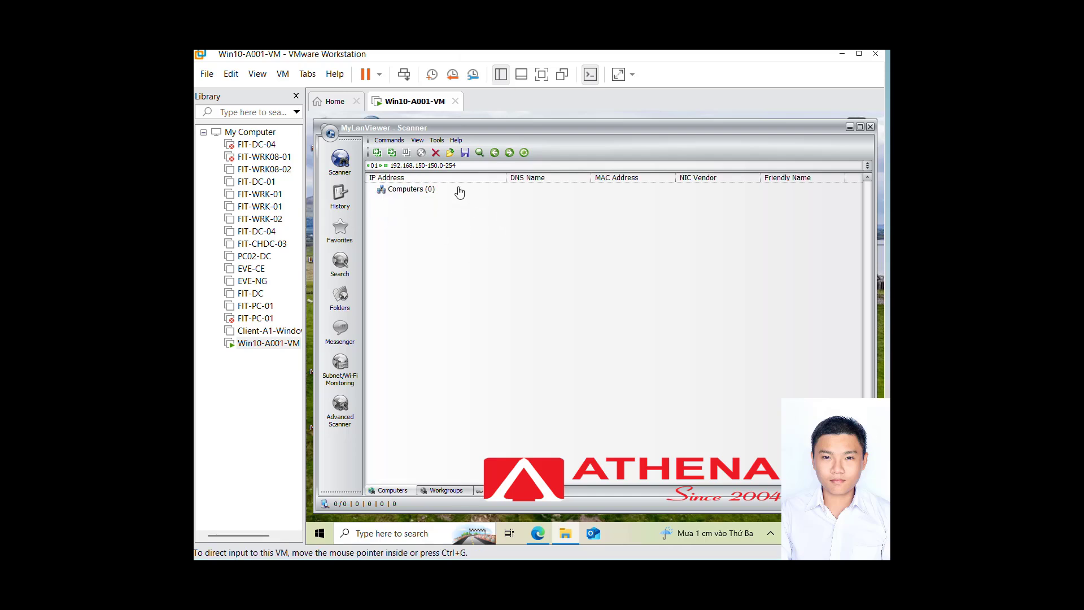
click(422, 194)
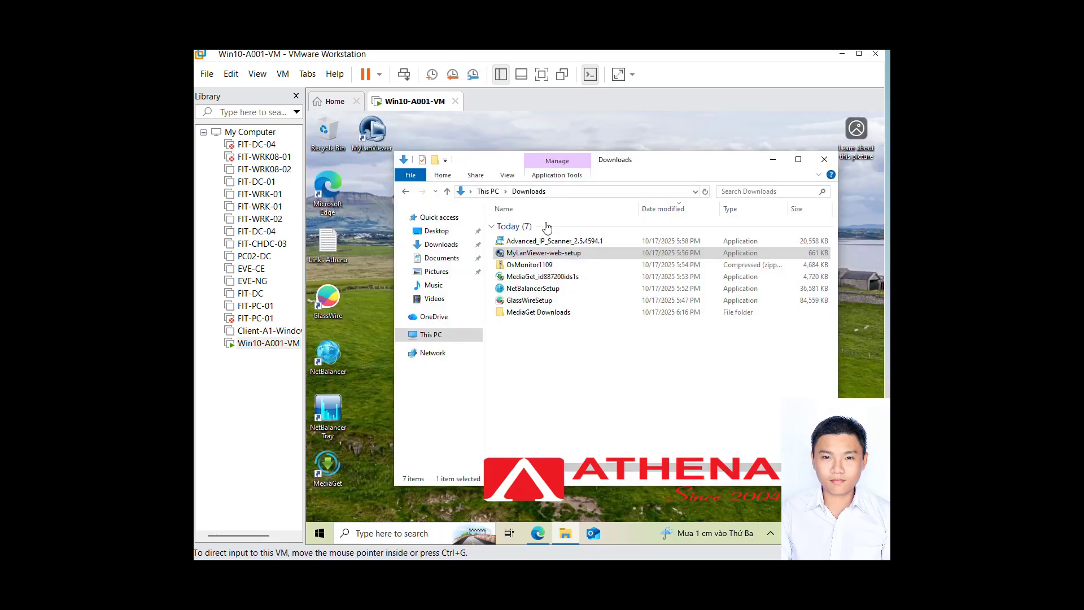
Install Advanced IP Scanner 2.5.1 from Downloads in English, accepting the license agreement, and run it when setup finishes.
double_click(564, 242)
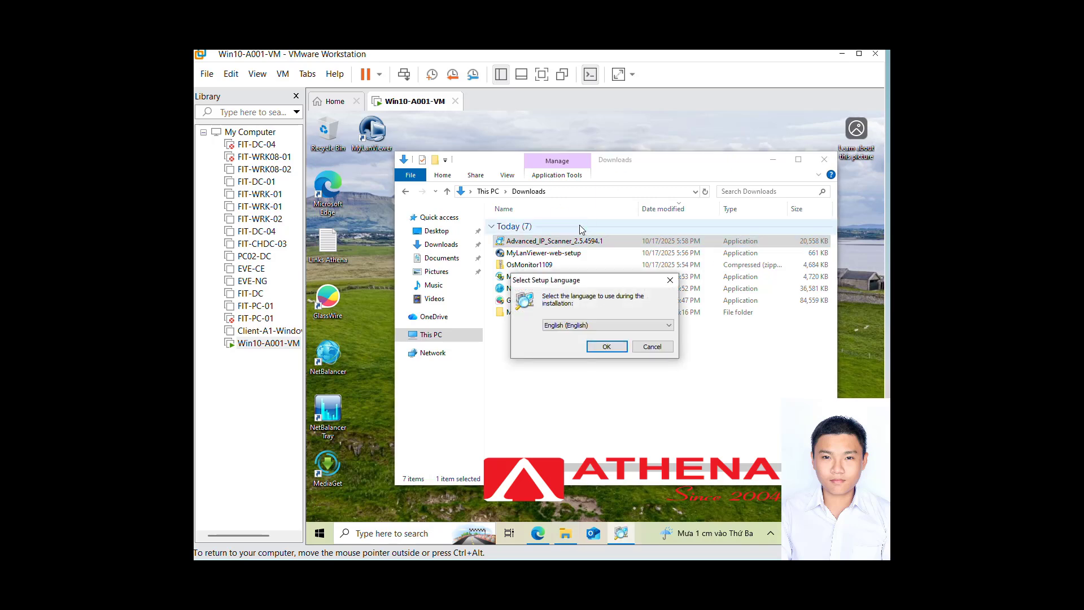
click(598, 346)
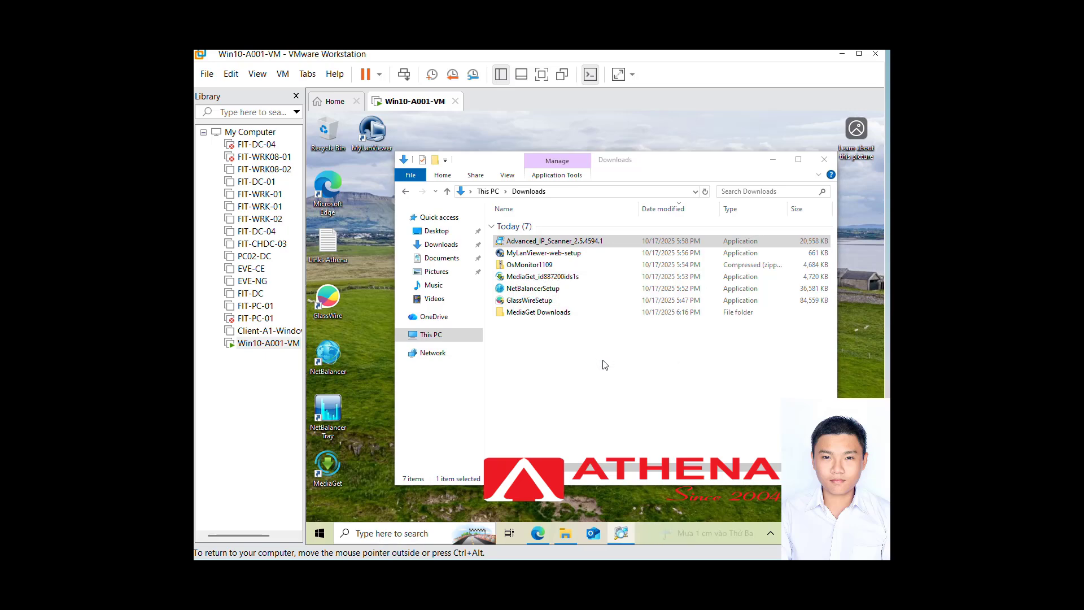
click(665, 418)
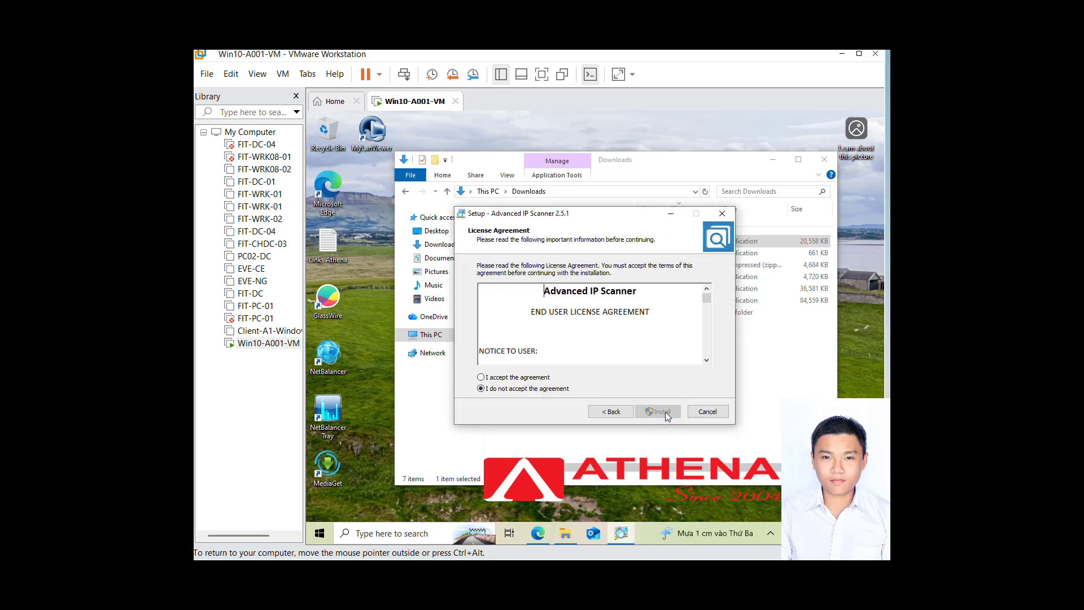
click(481, 377)
click(650, 412)
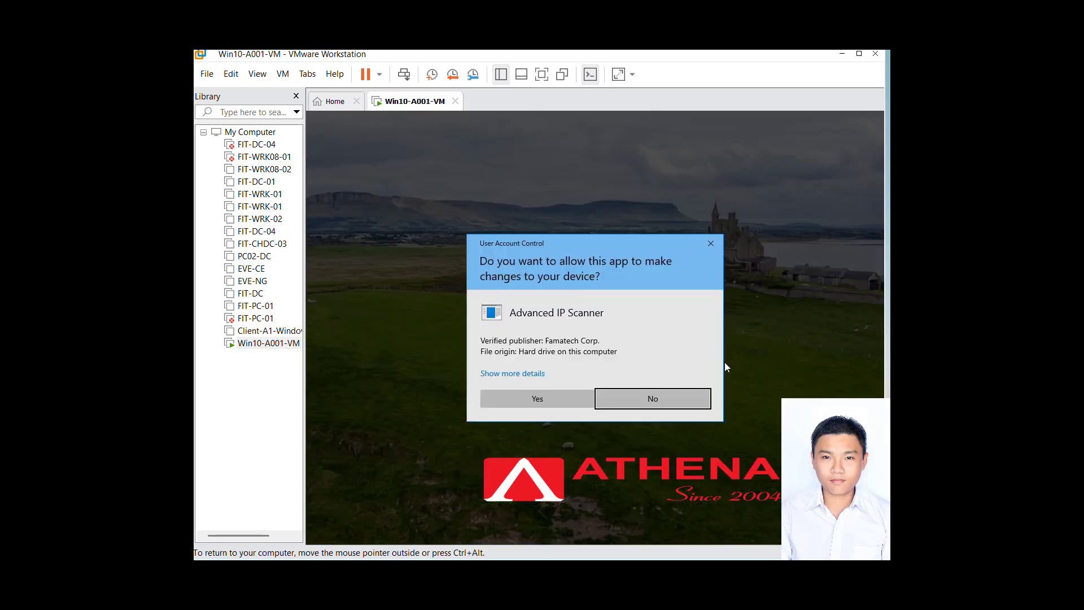
click(562, 402)
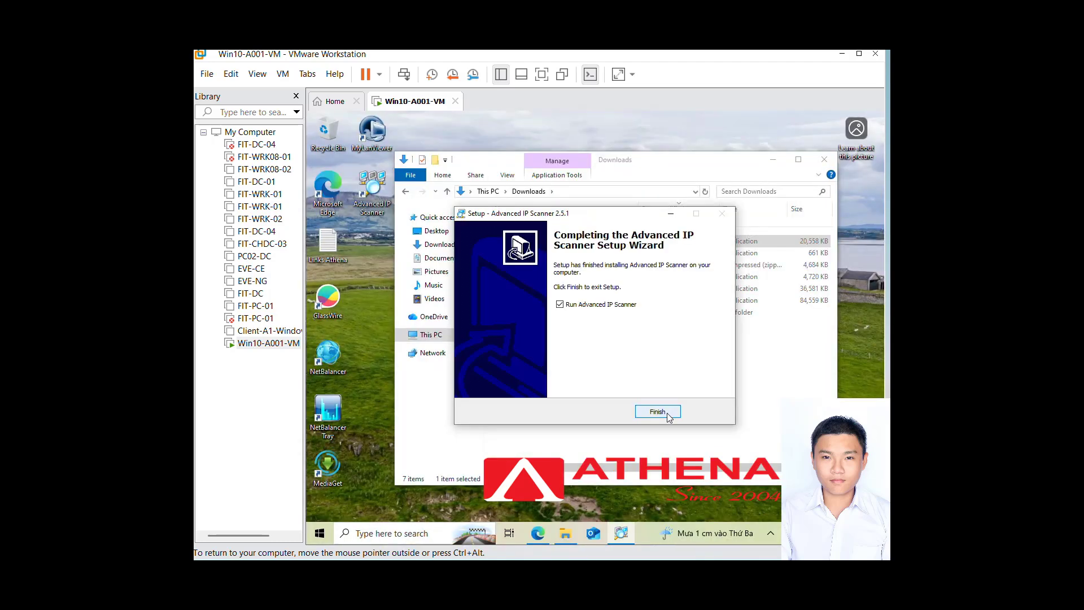
click(657, 412)
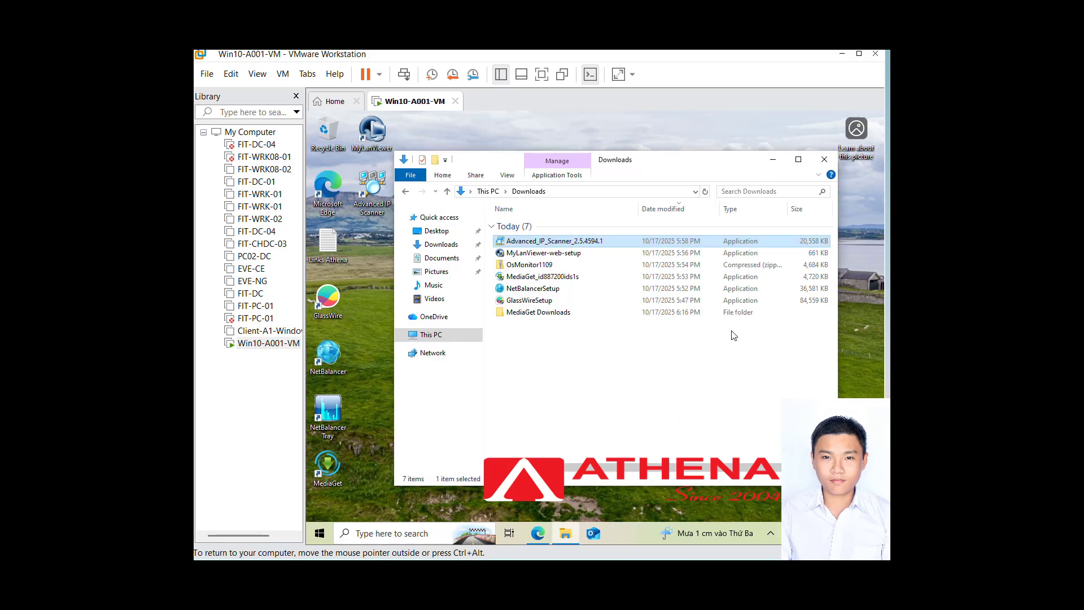
Minimize the Downloads window, load lms.athena.edu.vn in the virtual machine's Edge browser and return to Advanced IP Scanner.
click(774, 160)
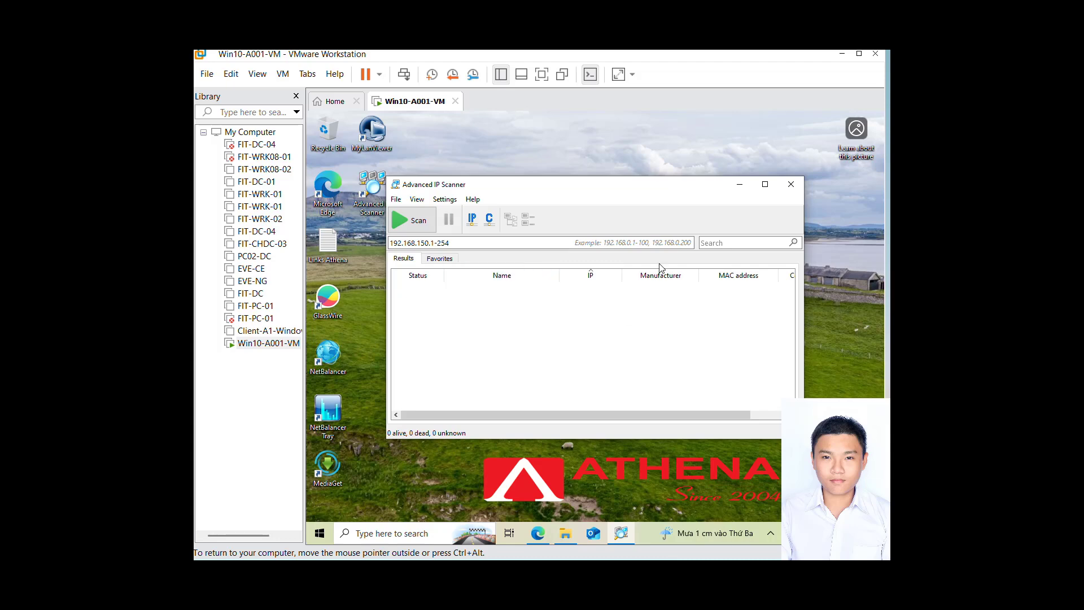
click(538, 533)
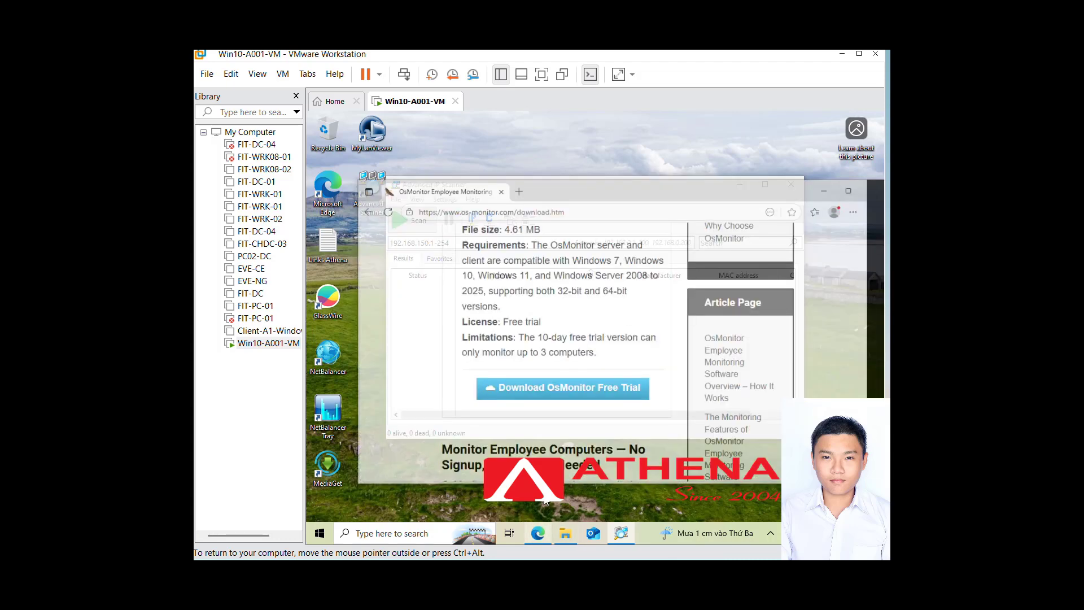
click(501, 190)
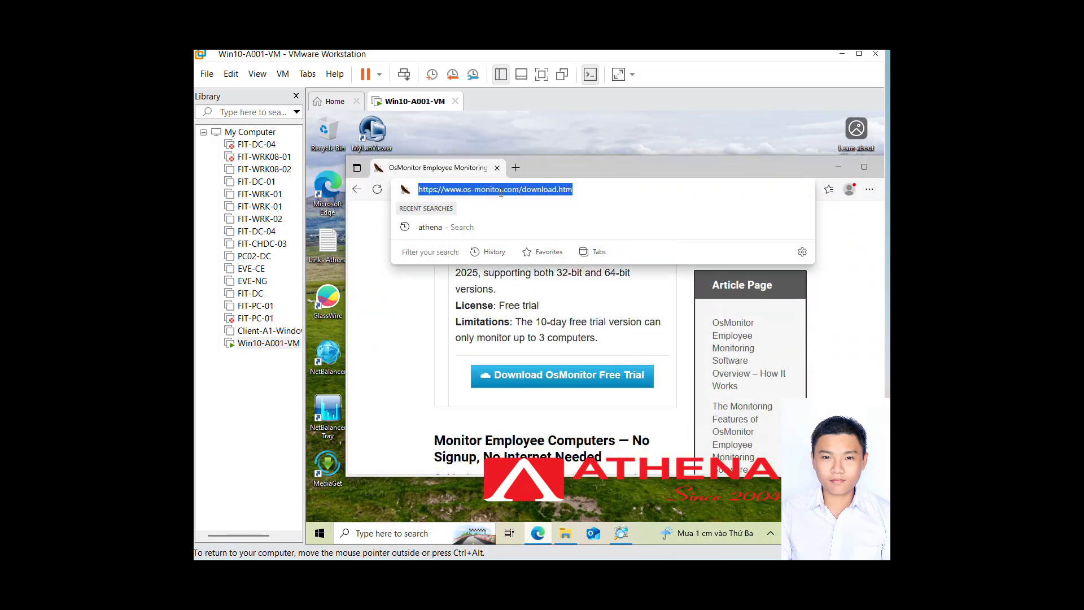
text(lms.athena.edu.vn)
key(Return)
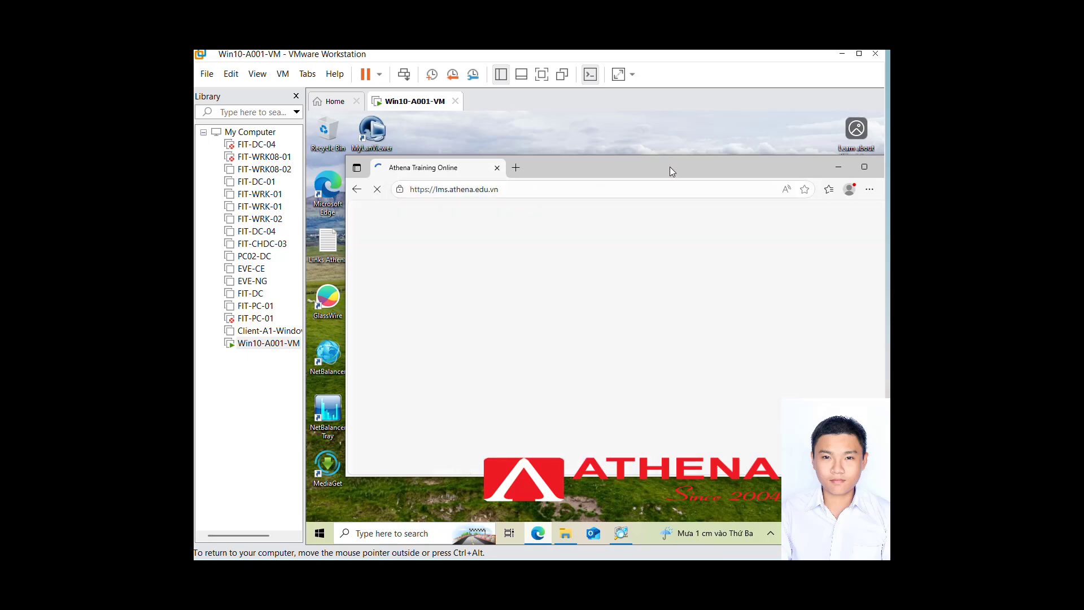
click(828, 167)
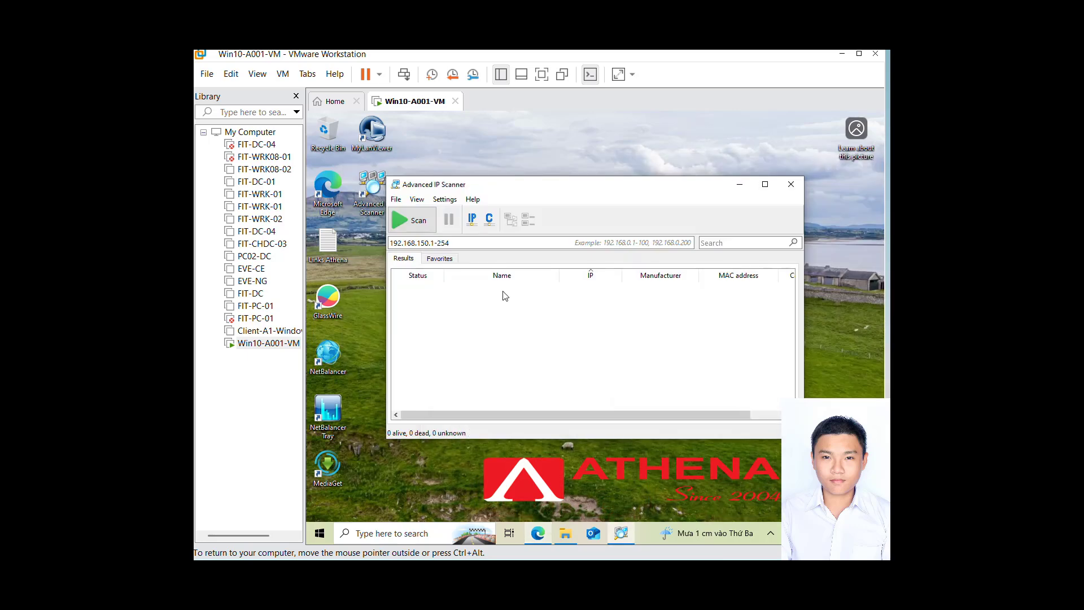
Scan the range 192.168.150.1-254 and go through the discovered hosts in the results.
click(415, 220)
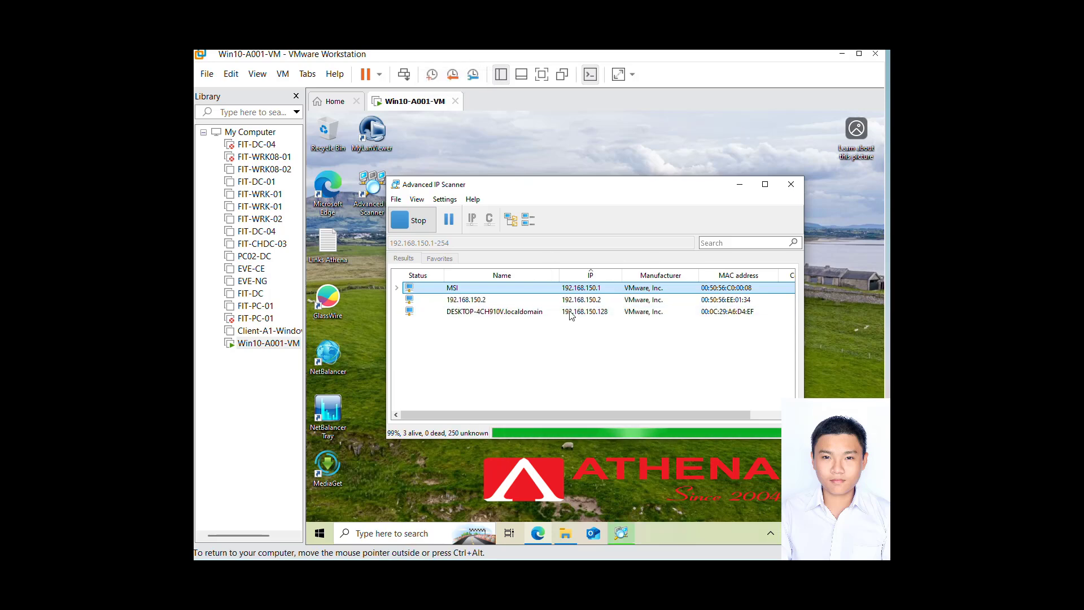
click(570, 312)
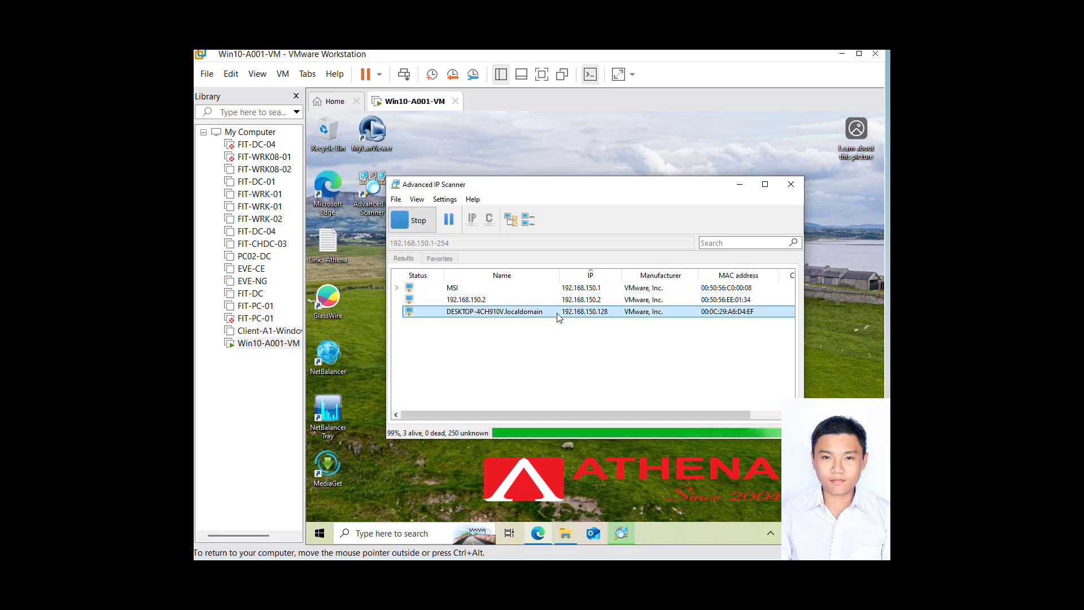
click(619, 302)
click(617, 323)
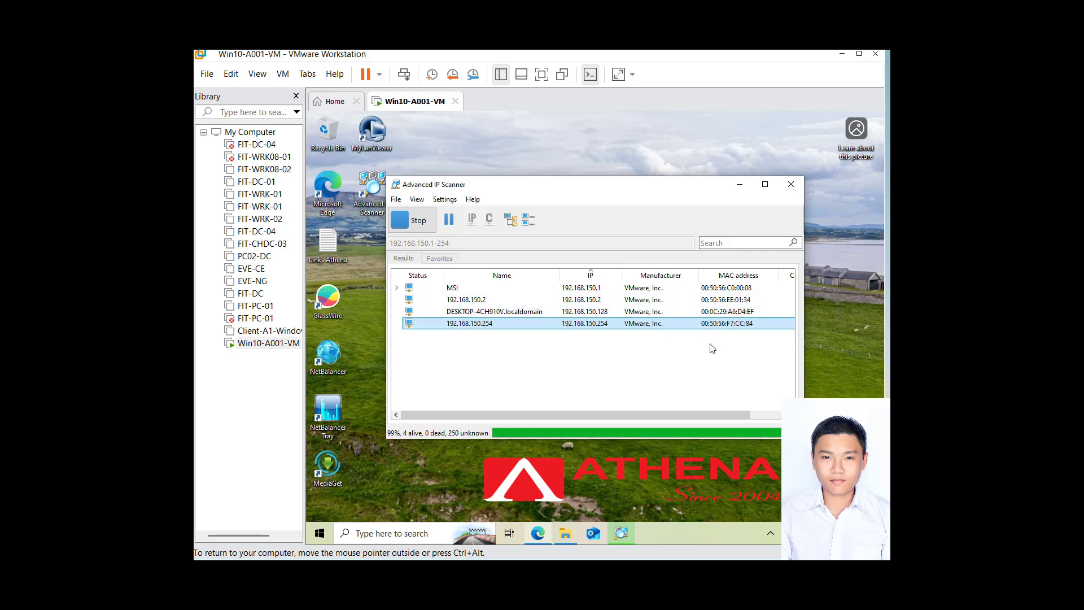
click(708, 360)
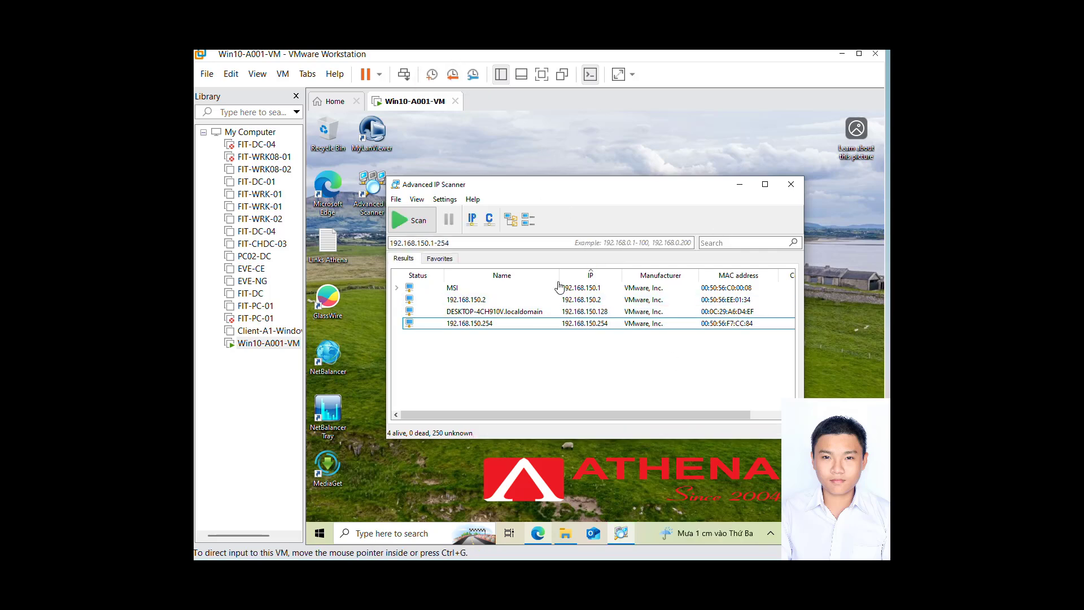
Save the scan result of host 192.168.150.128 as the HTML file report_host_128 in Documents.
click(566, 312)
right_click(565, 314)
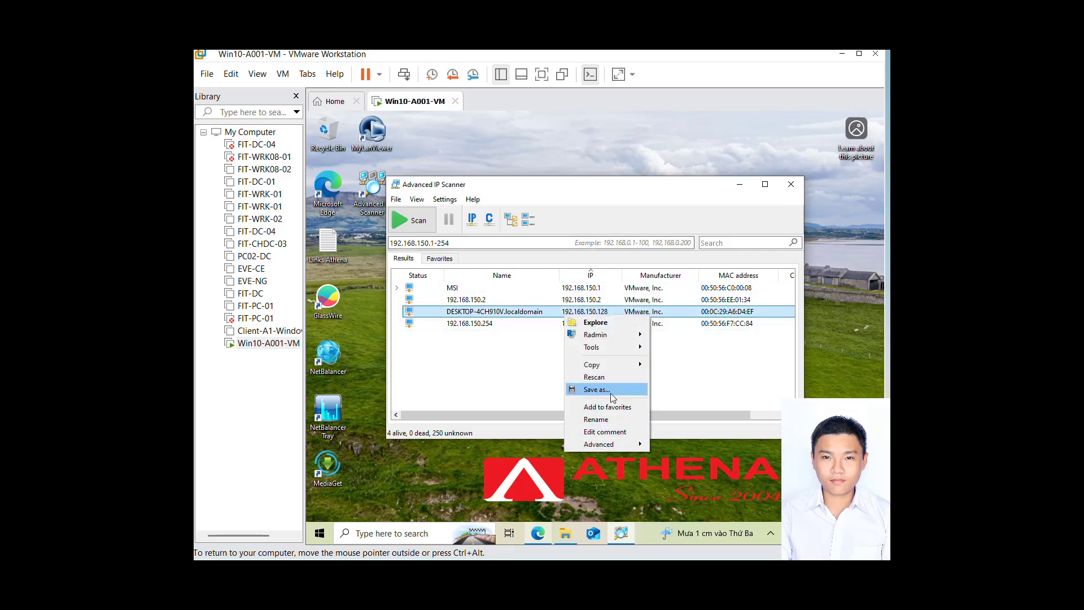
click(597, 390)
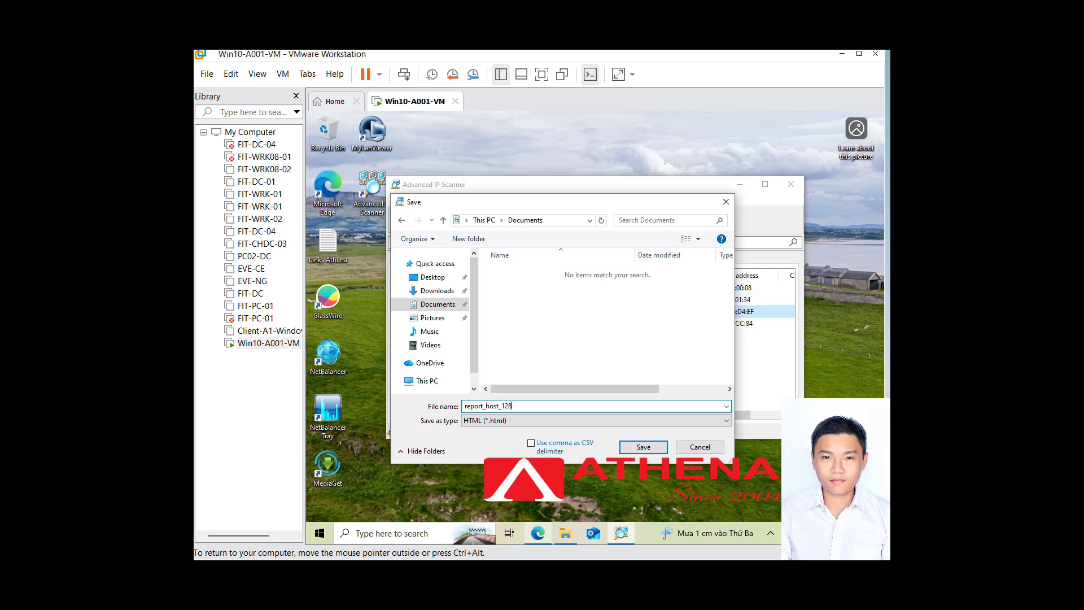
click(623, 447)
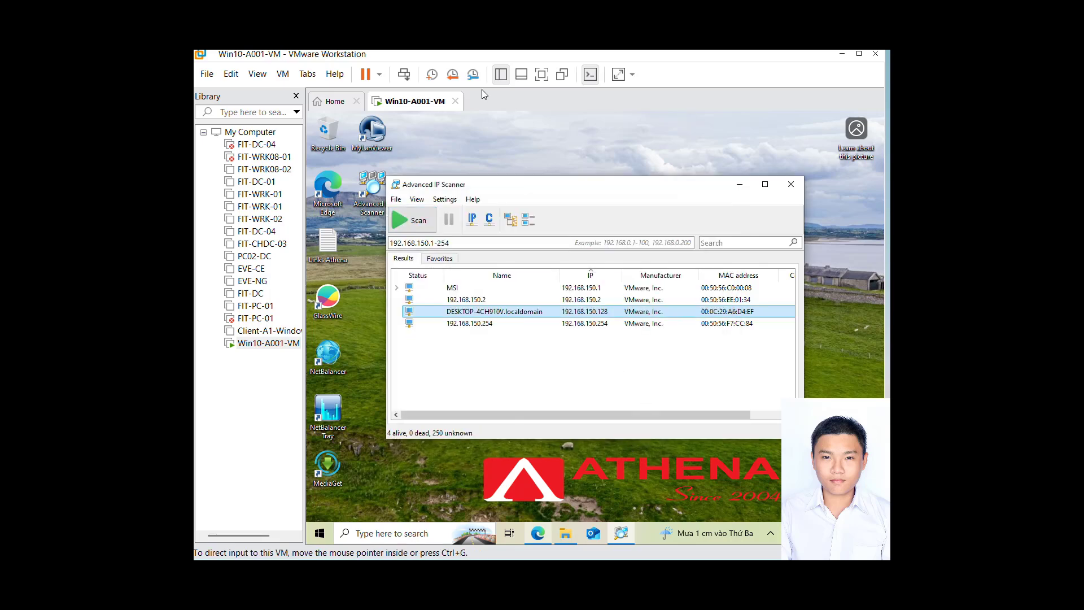
Open the report_host_128 HTML report from the Documents folder.
click(563, 533)
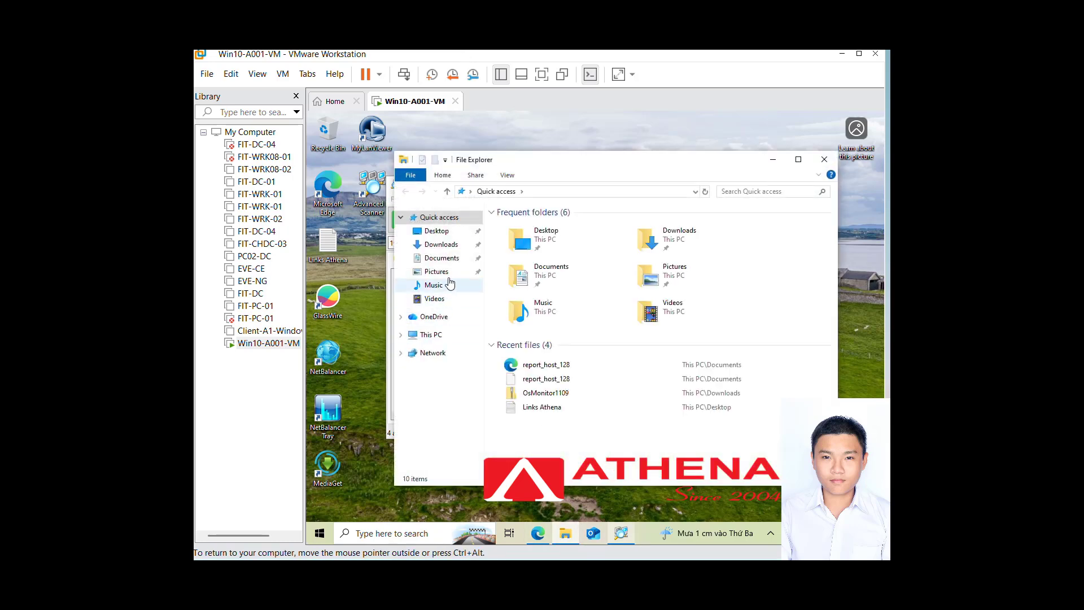
click(445, 257)
click(539, 229)
double_click(539, 226)
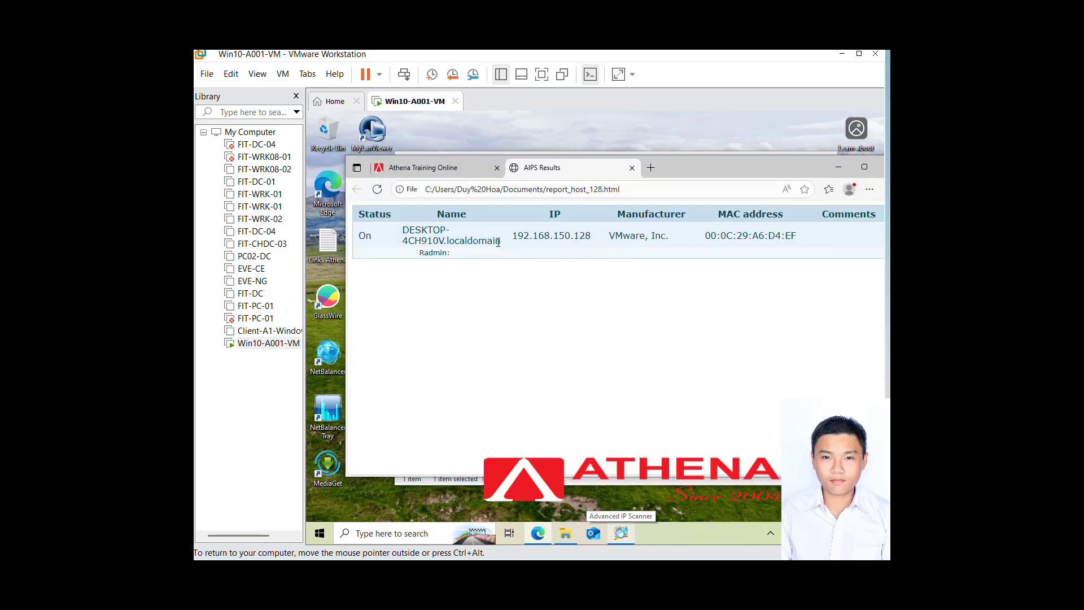
Highlight the Name, IP, Manufacturer and MAC address headings in the report, and the host's MAC address value.
drag(439, 214, 481, 217)
click(524, 212)
double_click(560, 216)
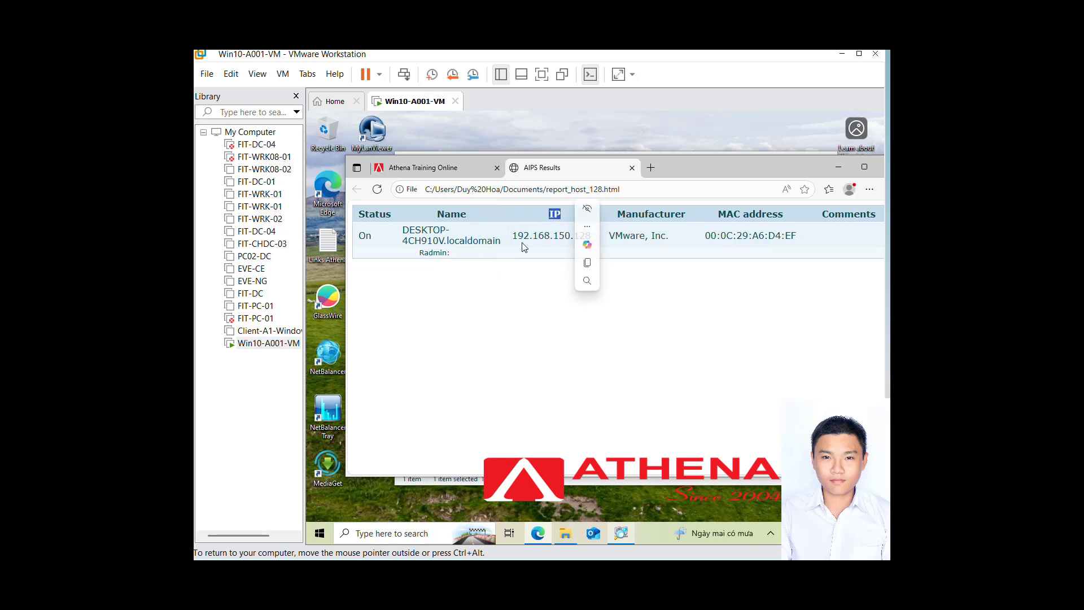
click(563, 288)
double_click(624, 213)
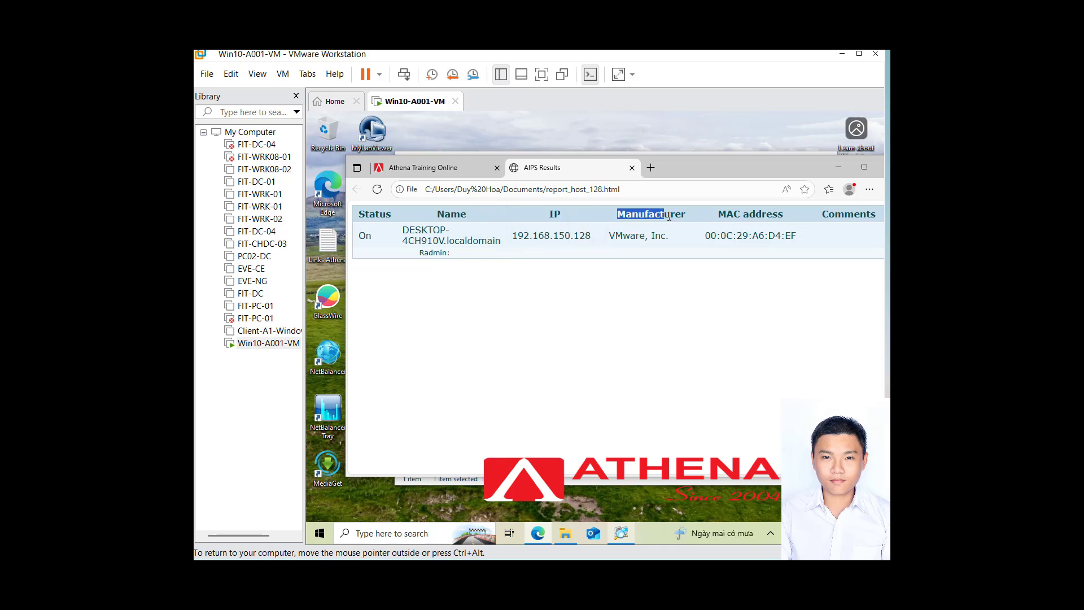
click(720, 265)
drag(719, 214, 784, 214)
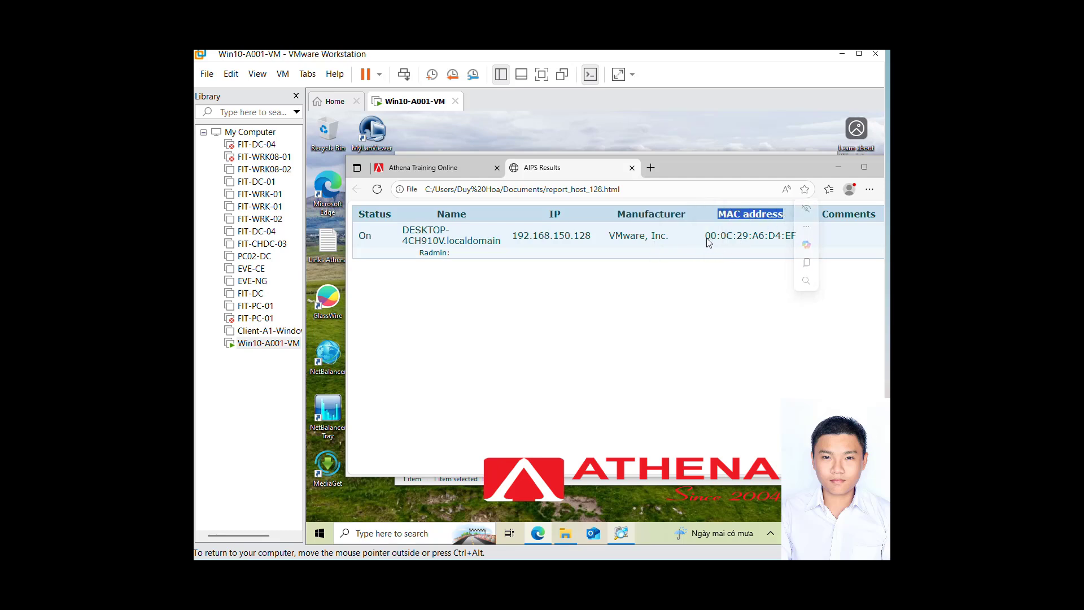
drag(707, 237, 796, 237)
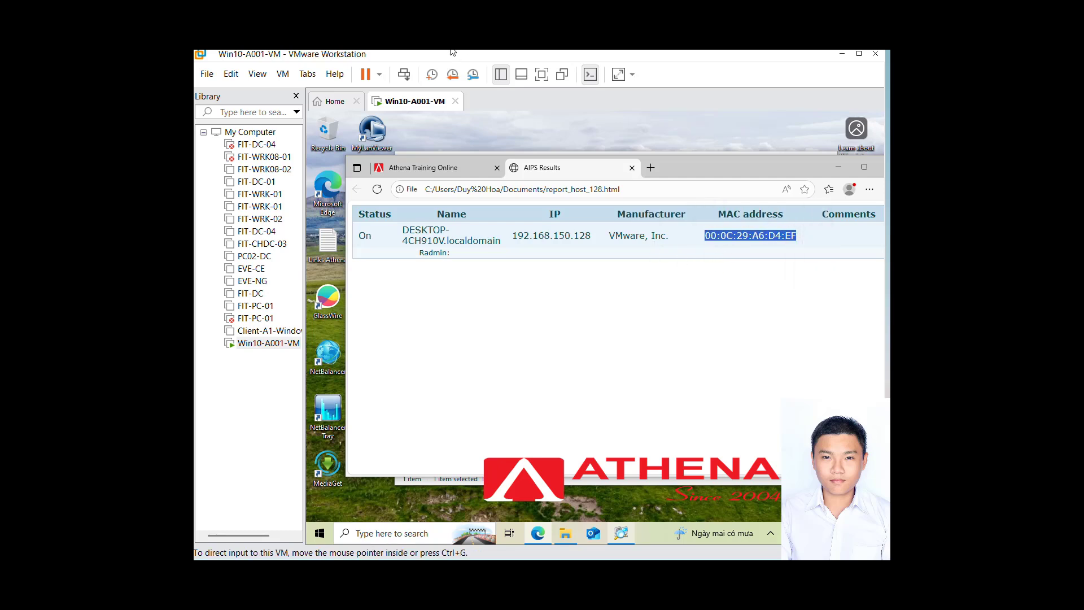